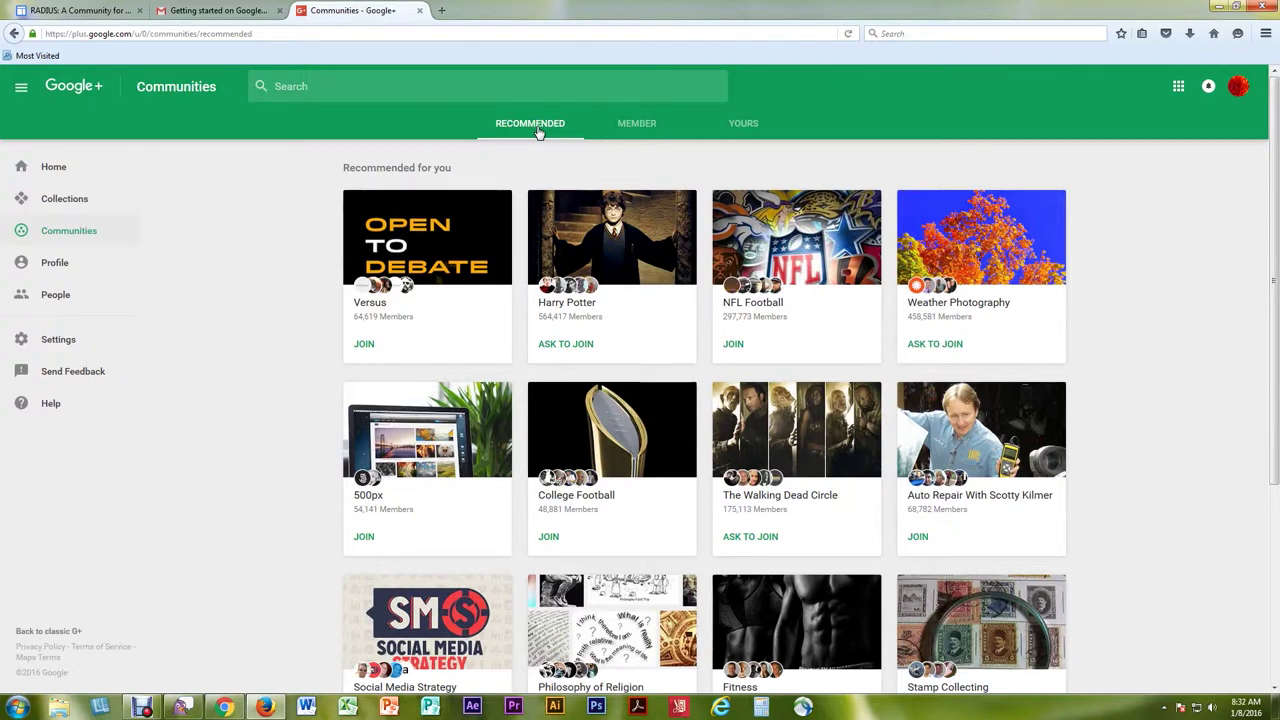
Go from the Member communities list to the Yours list of owned communities
left_click(641, 130)
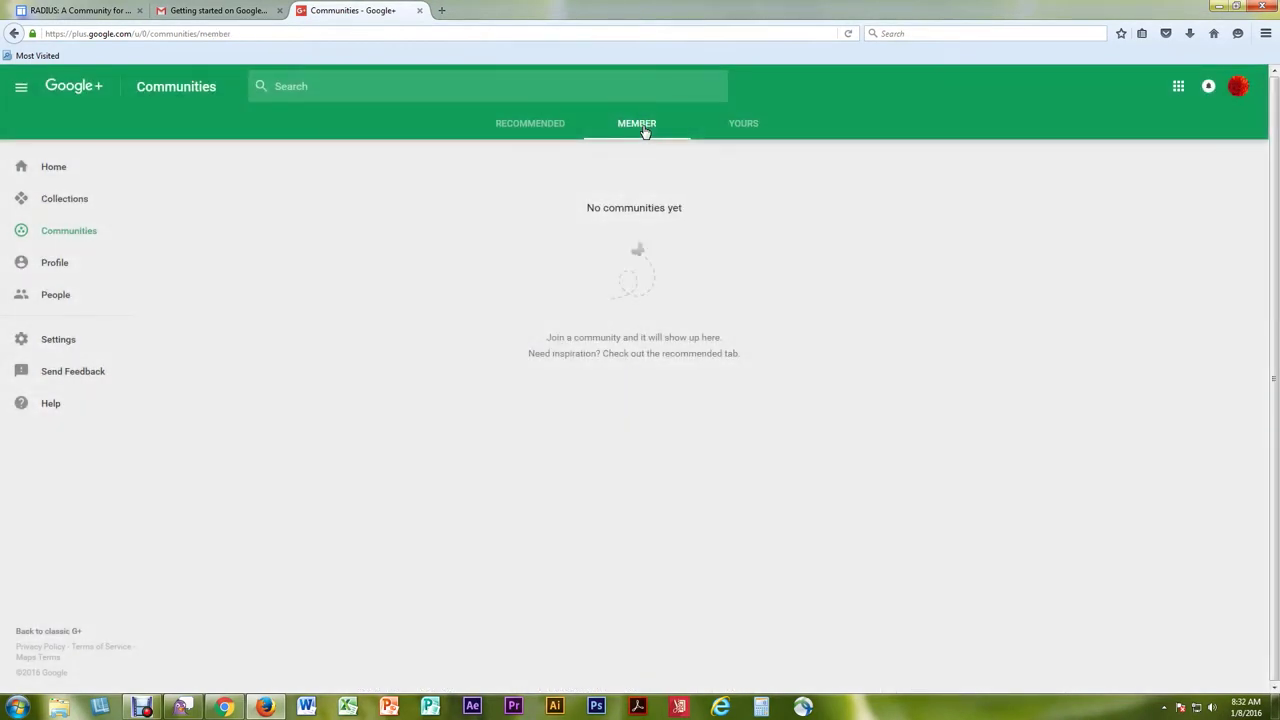
left_click(743, 127)
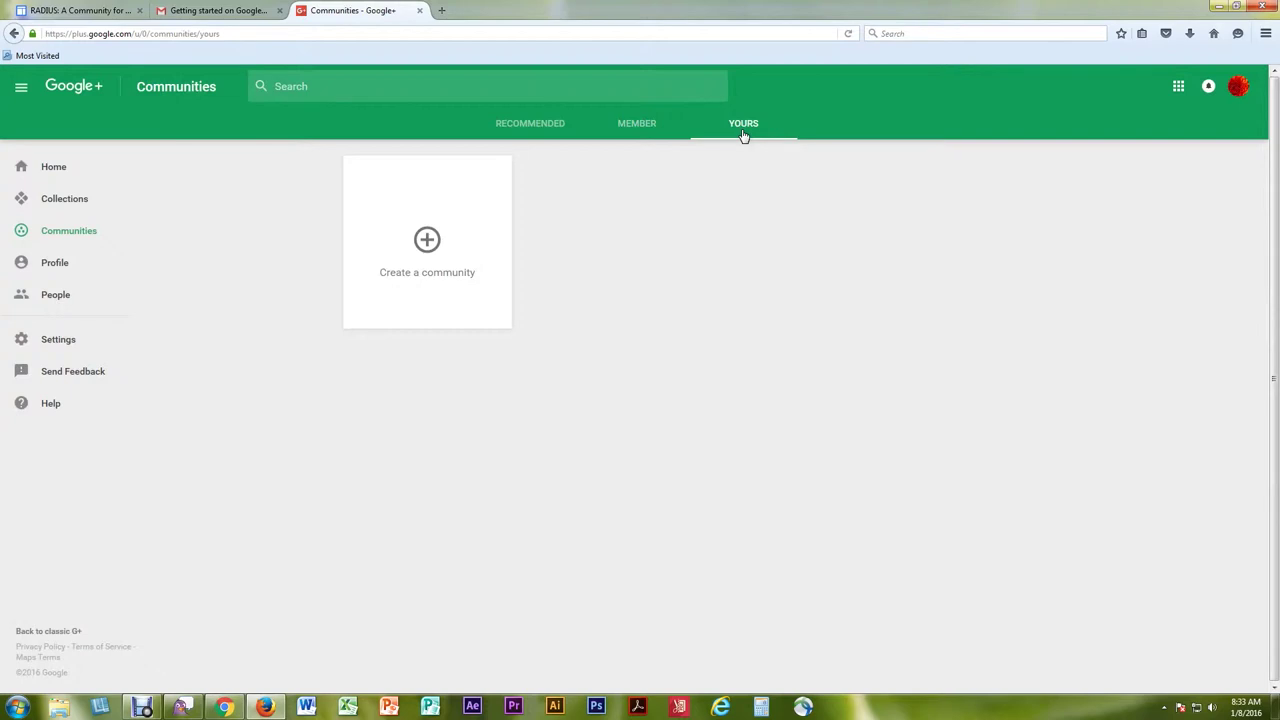
Create a community named 'Test', restricted to apu.edu and kept open within apu.edu
left_click(426, 242)
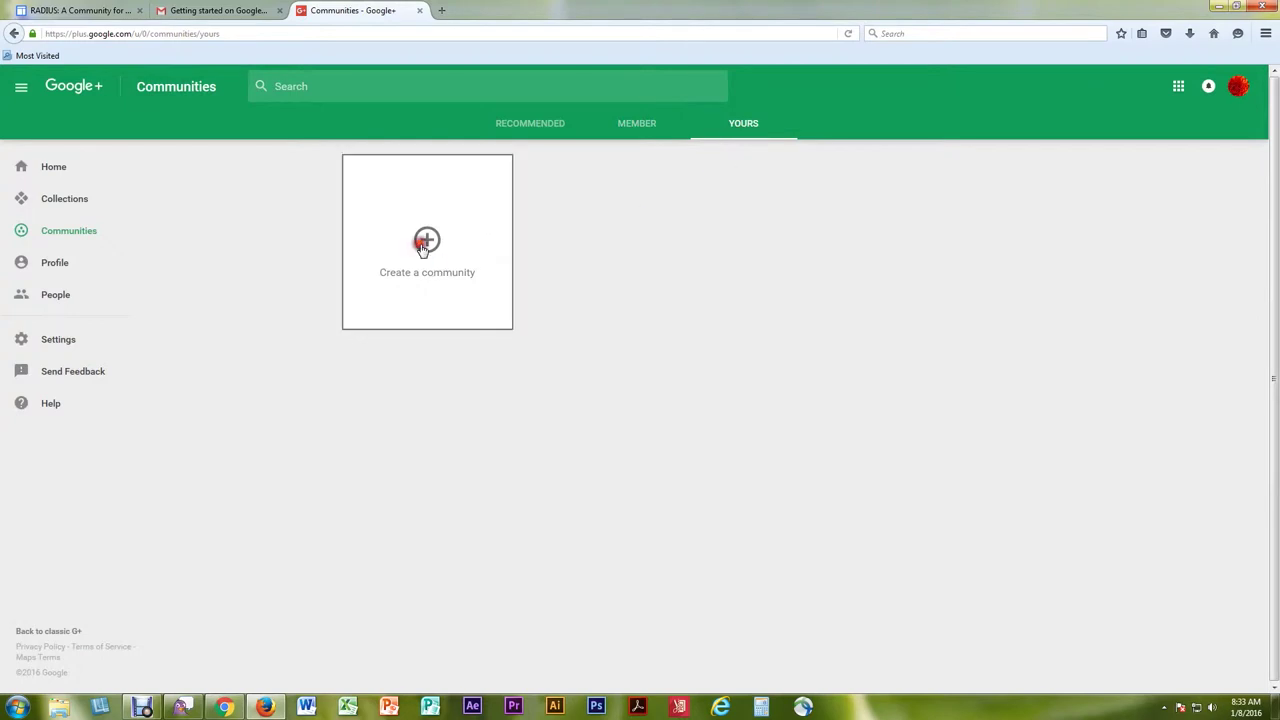
left_click(604, 308)
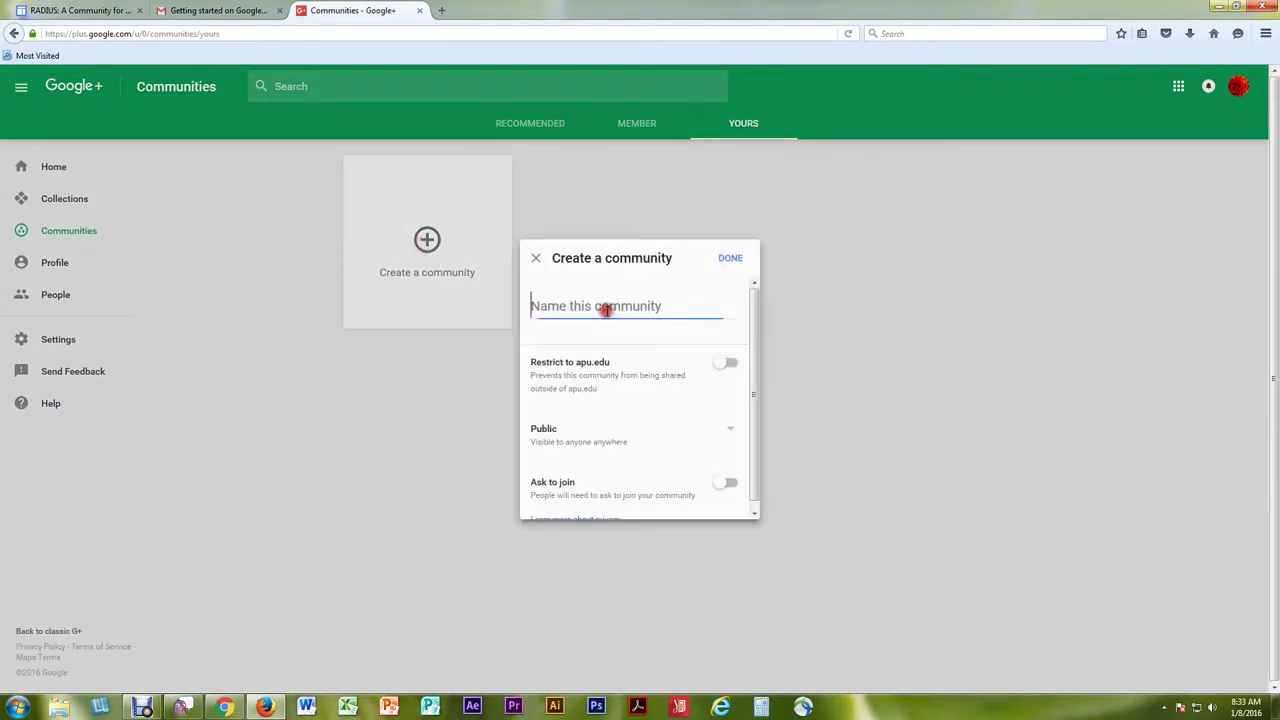
type("Test")
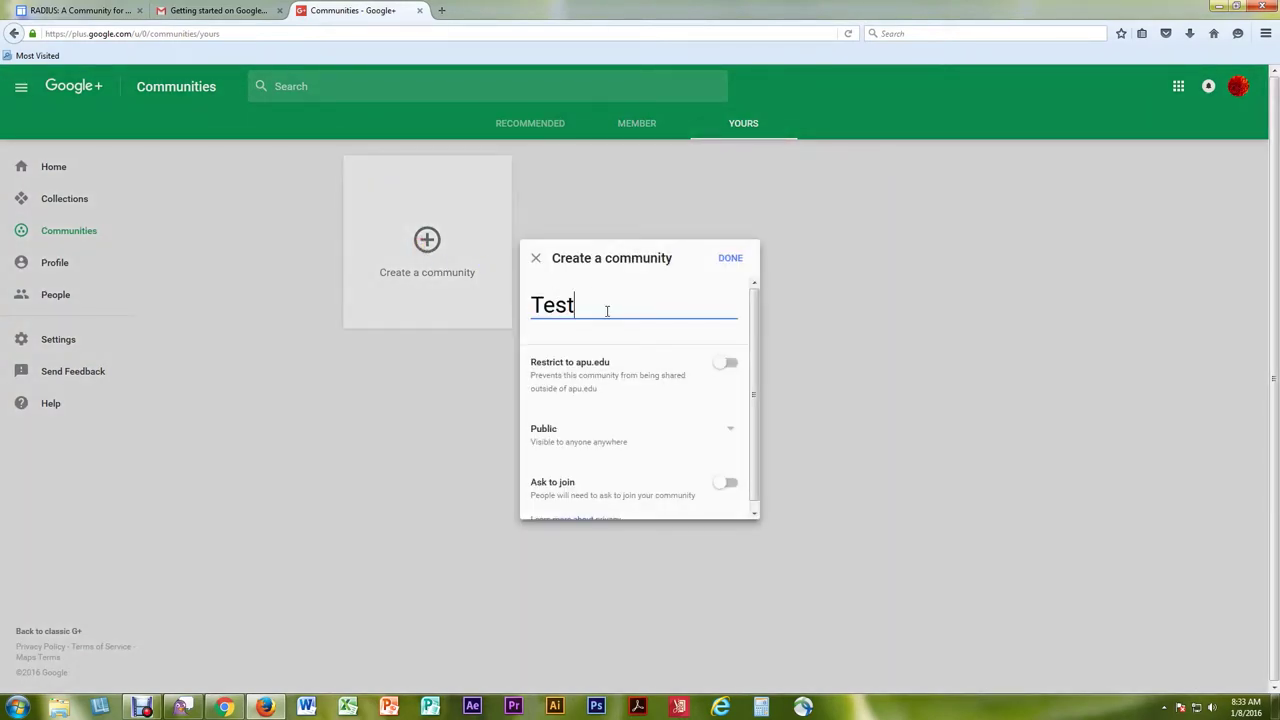
left_click(720, 366)
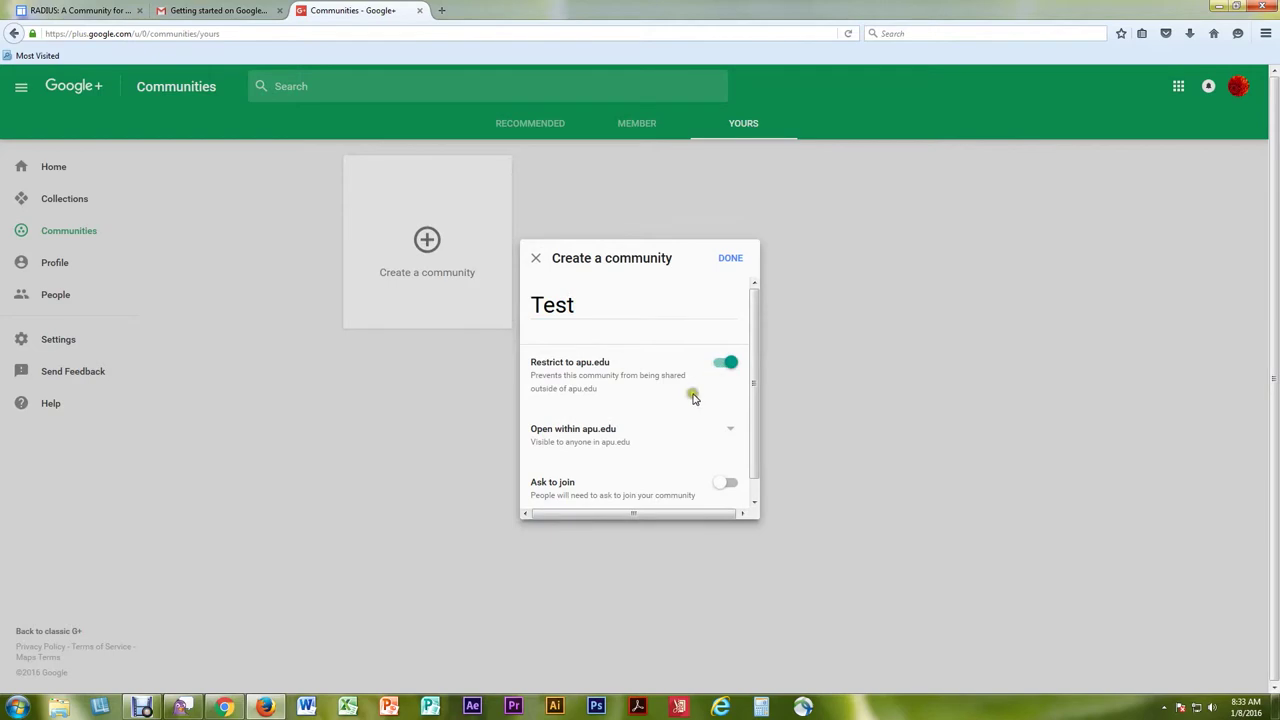
left_click(731, 412)
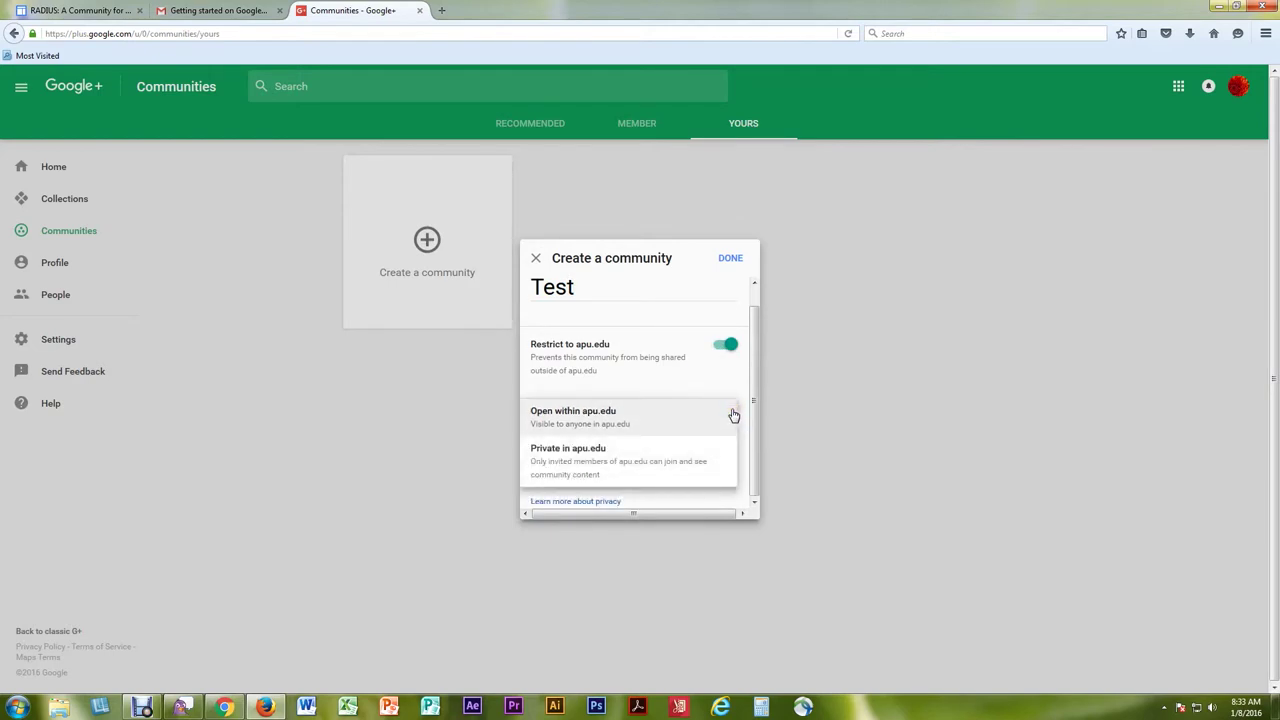
left_click(706, 466)
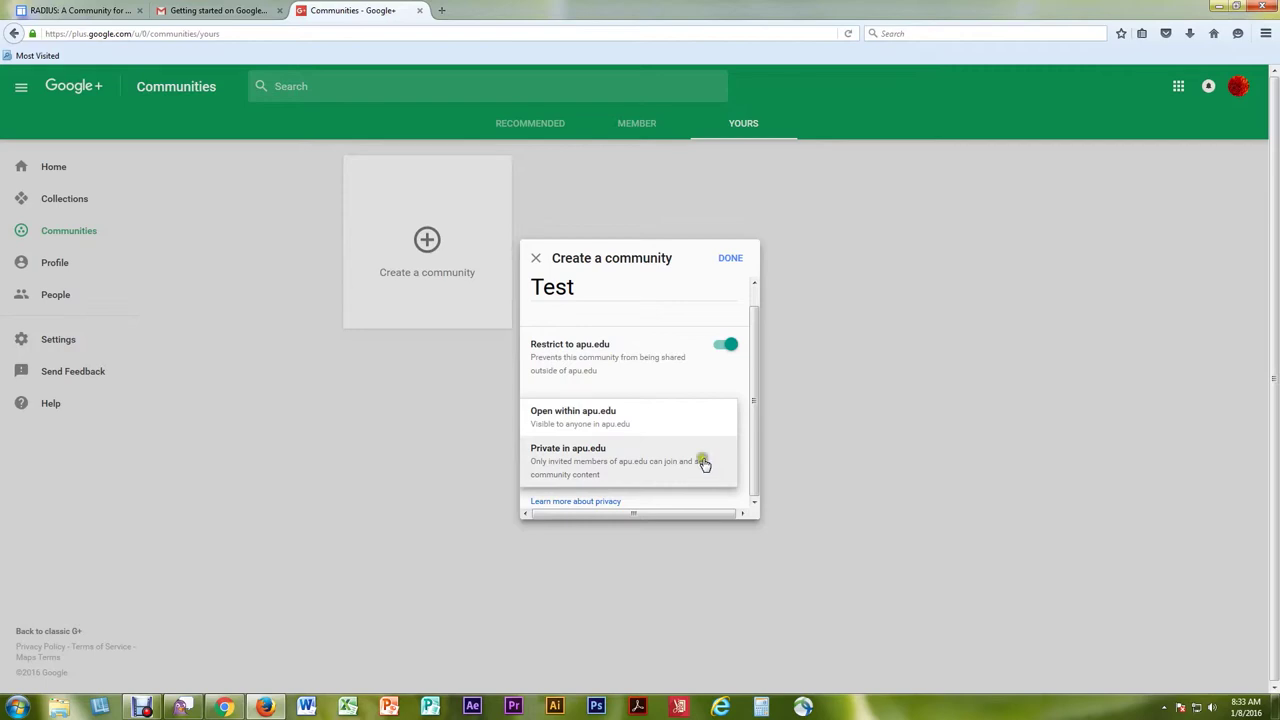
left_click(700, 416)
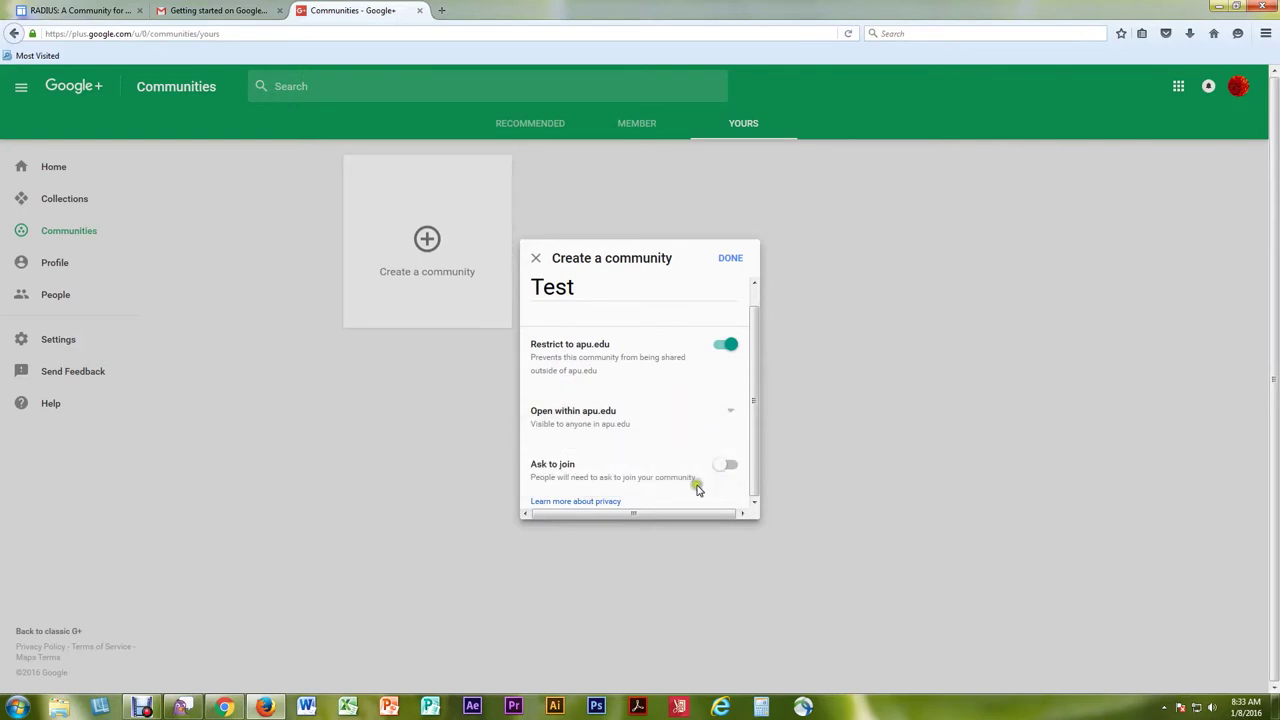
left_click(612, 503)
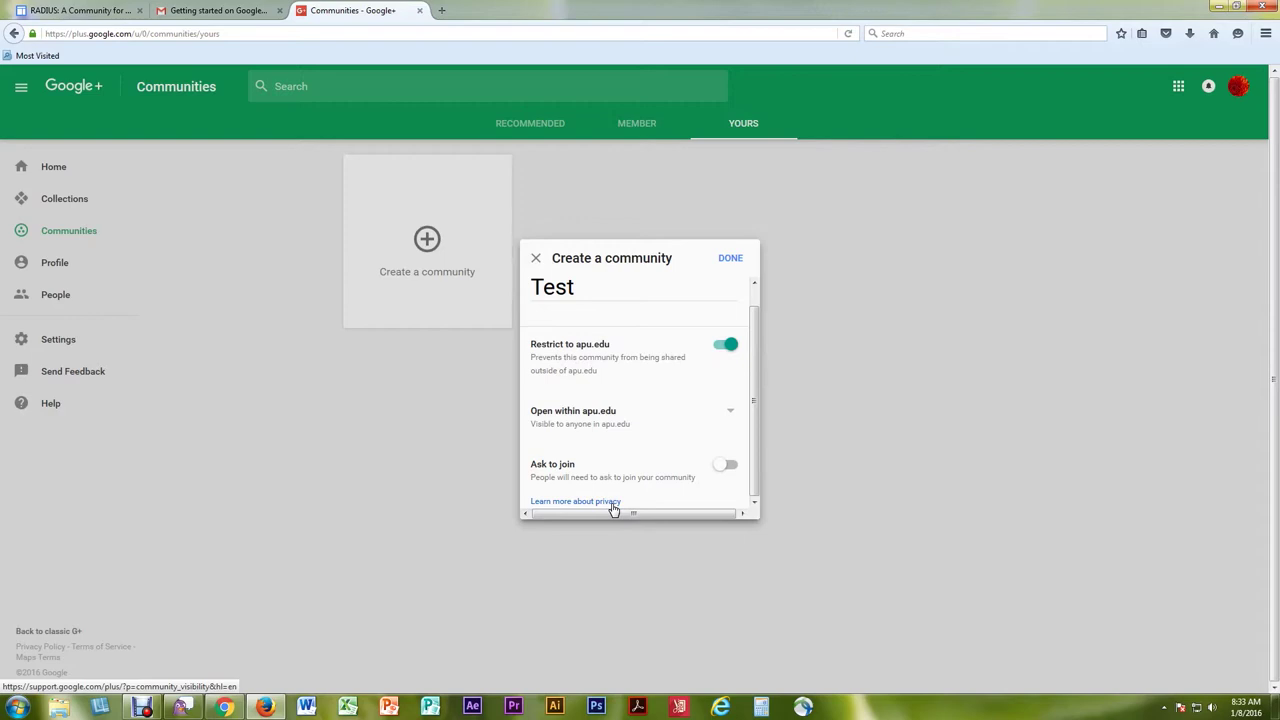
left_click(731, 258)
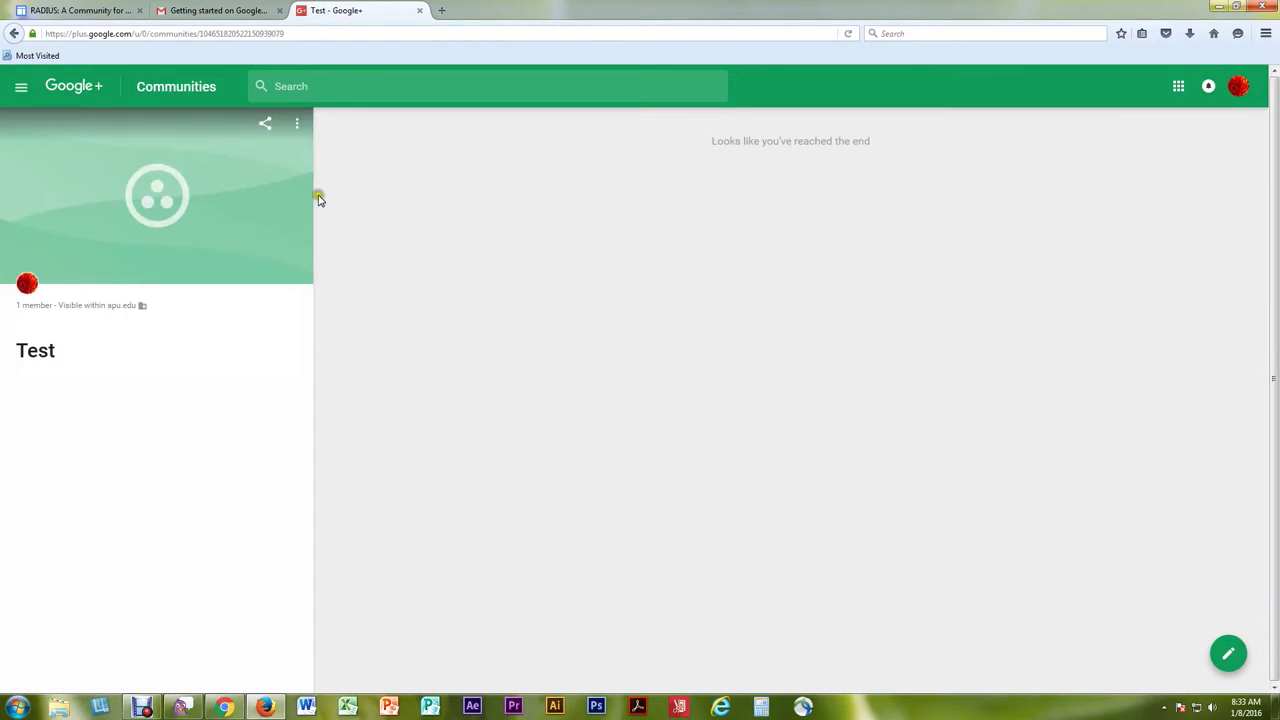
In Edit community, upload the Tulips sample picture as Test's cover photo
left_click(296, 127)
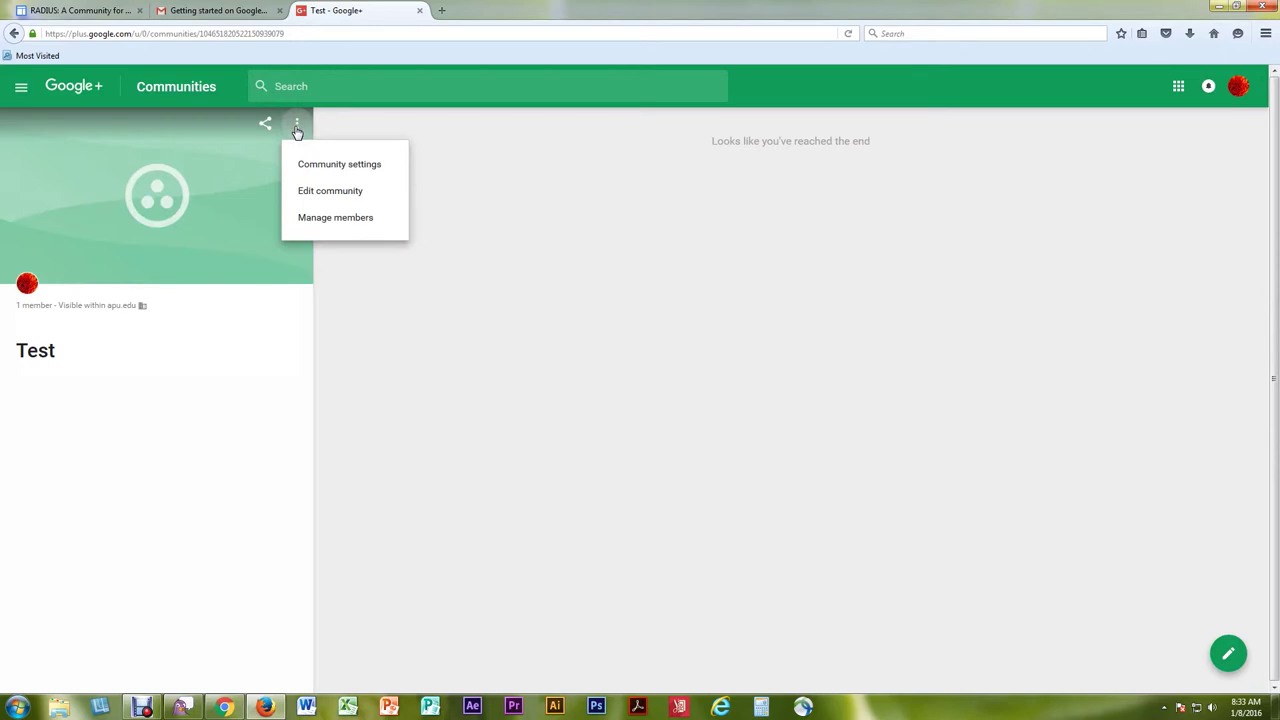
left_click(316, 190)
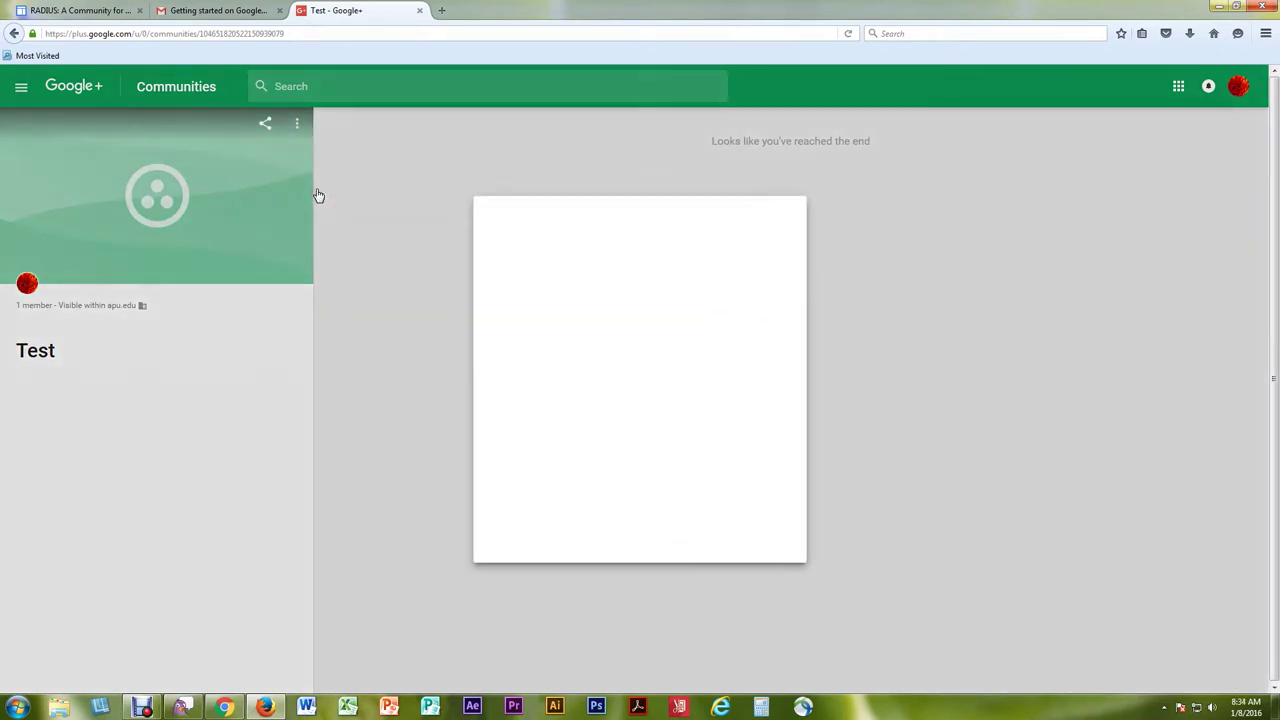
left_click(769, 362)
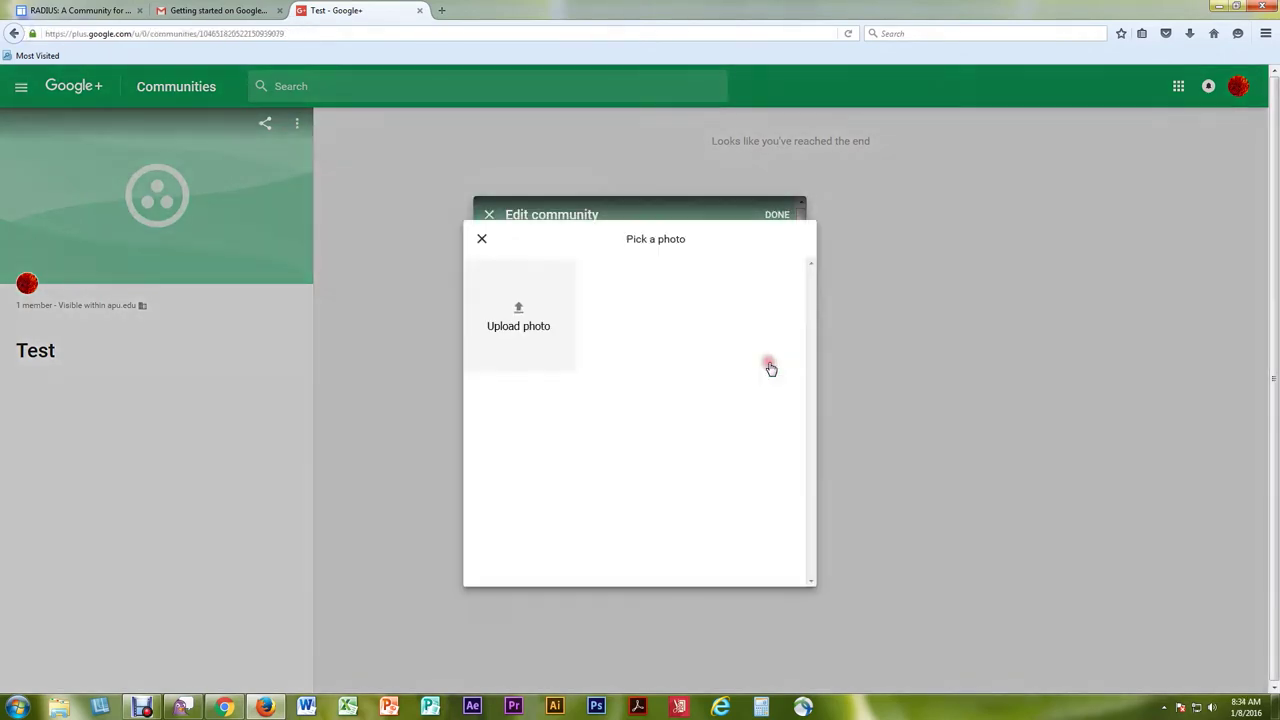
left_click(552, 305)
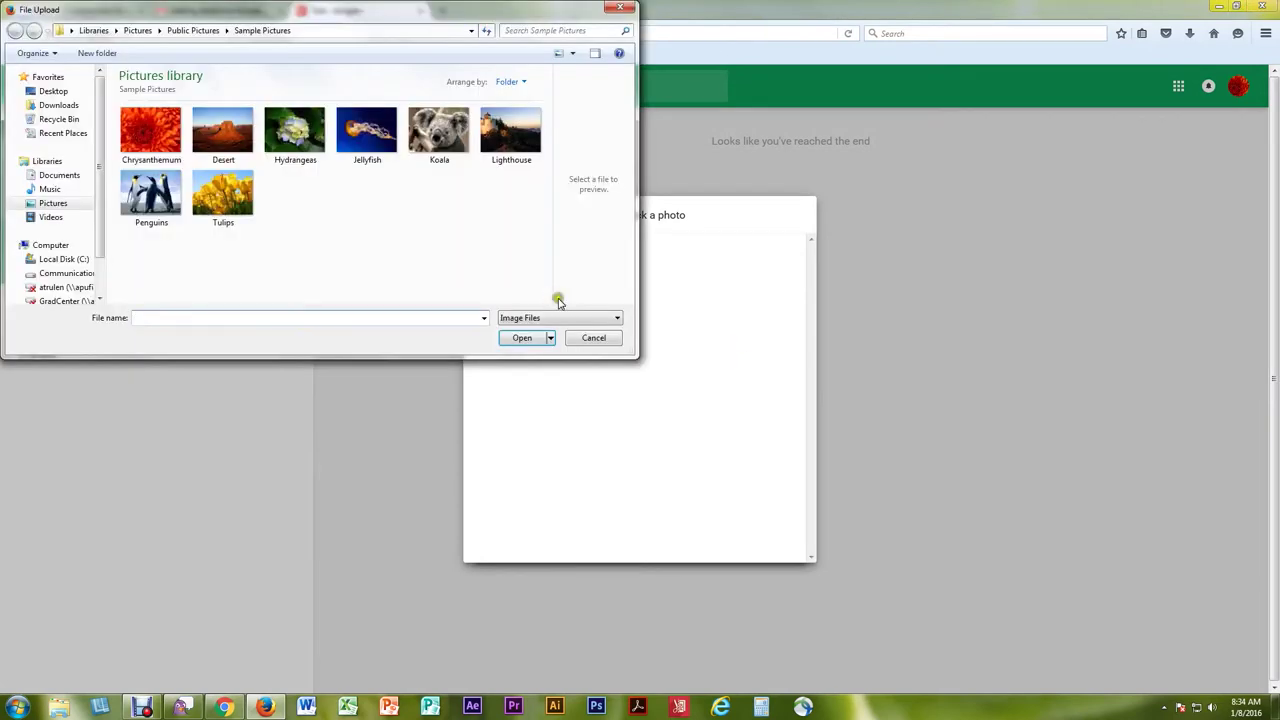
left_click(222, 197)
left_click(522, 337)
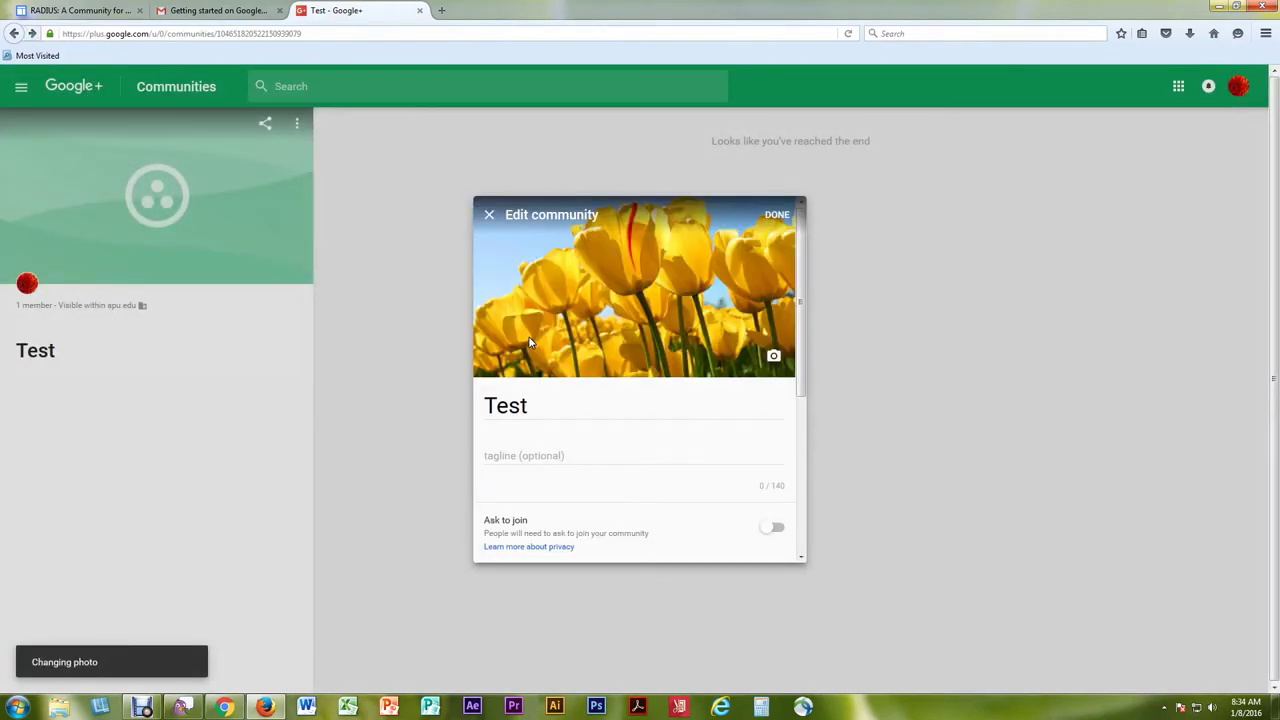
left_click(525, 452)
type("A place to test out Google+")
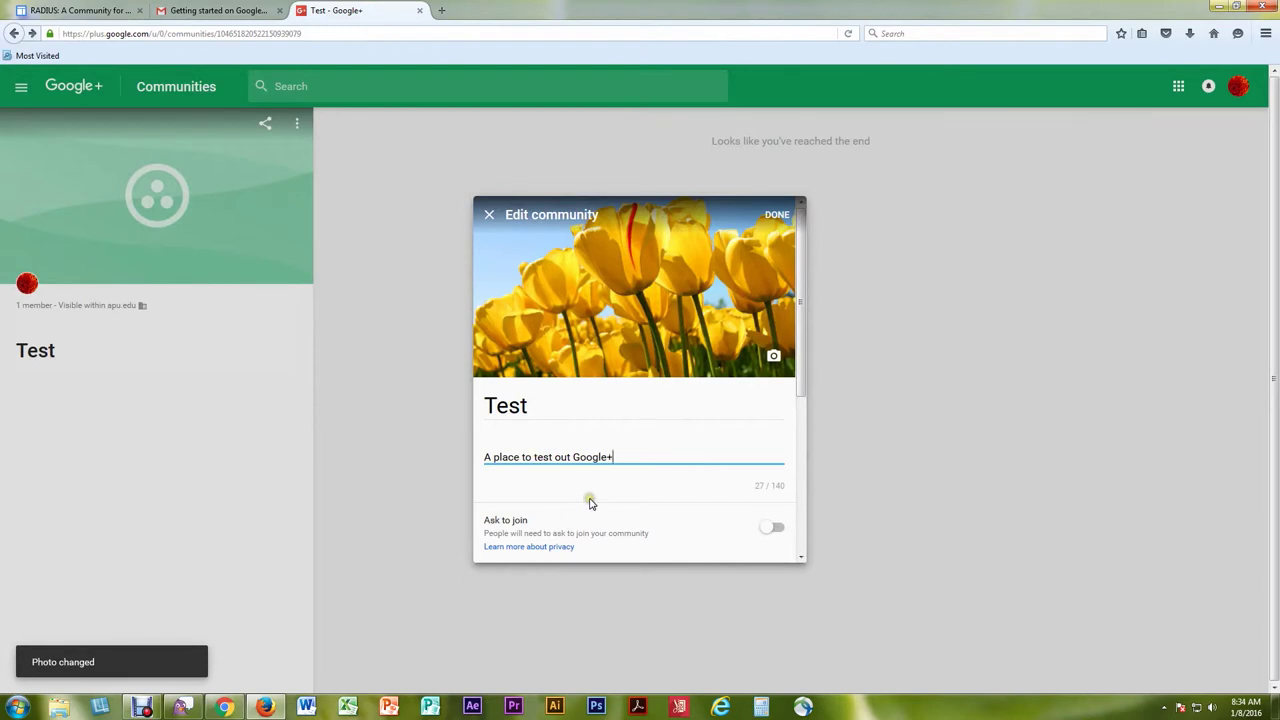
scroll(590, 503, "down", 1)
scroll(590, 503, "down", 4)
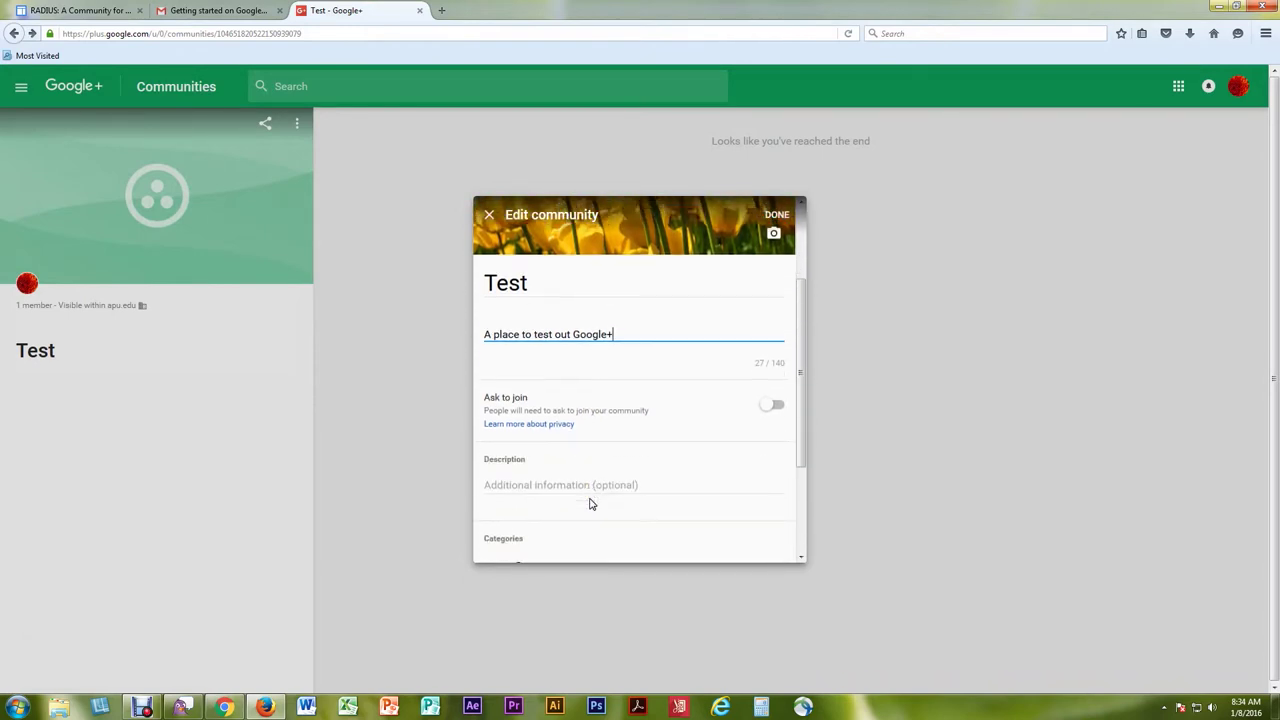
left_click(502, 532)
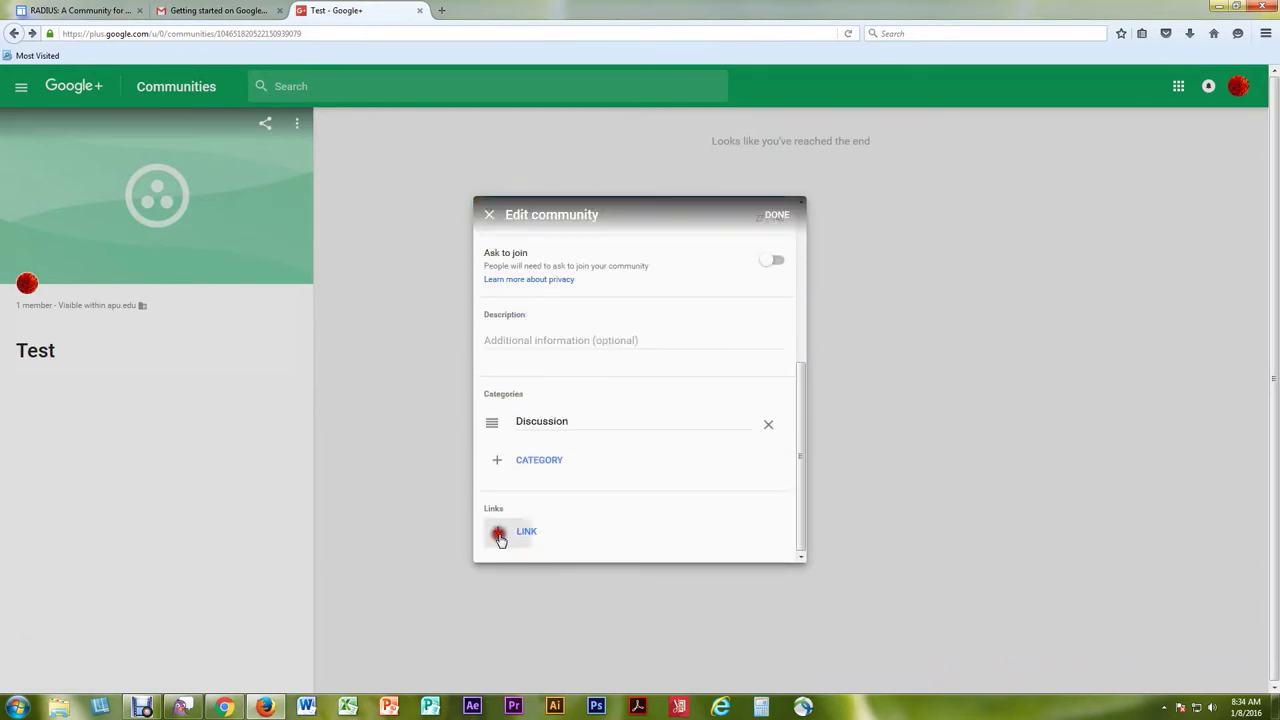
type("APU")
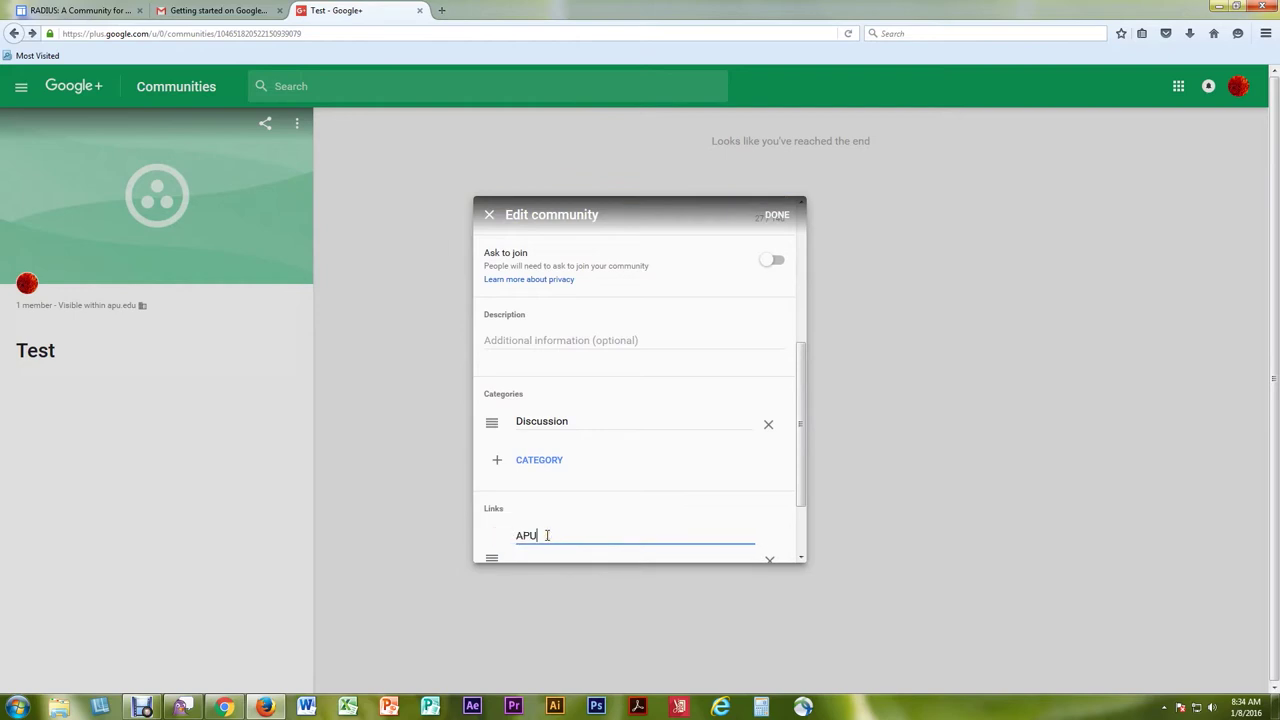
scroll(545, 530, "down", 2)
left_click(566, 492)
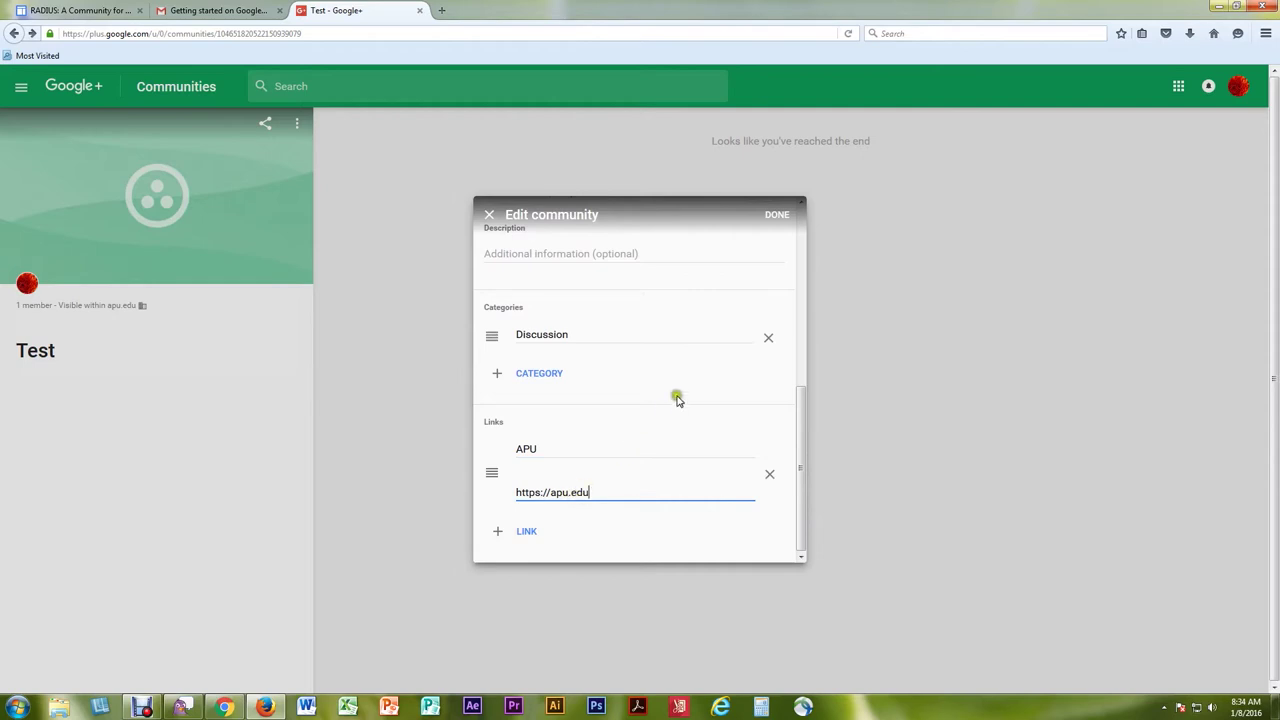
left_click(785, 216)
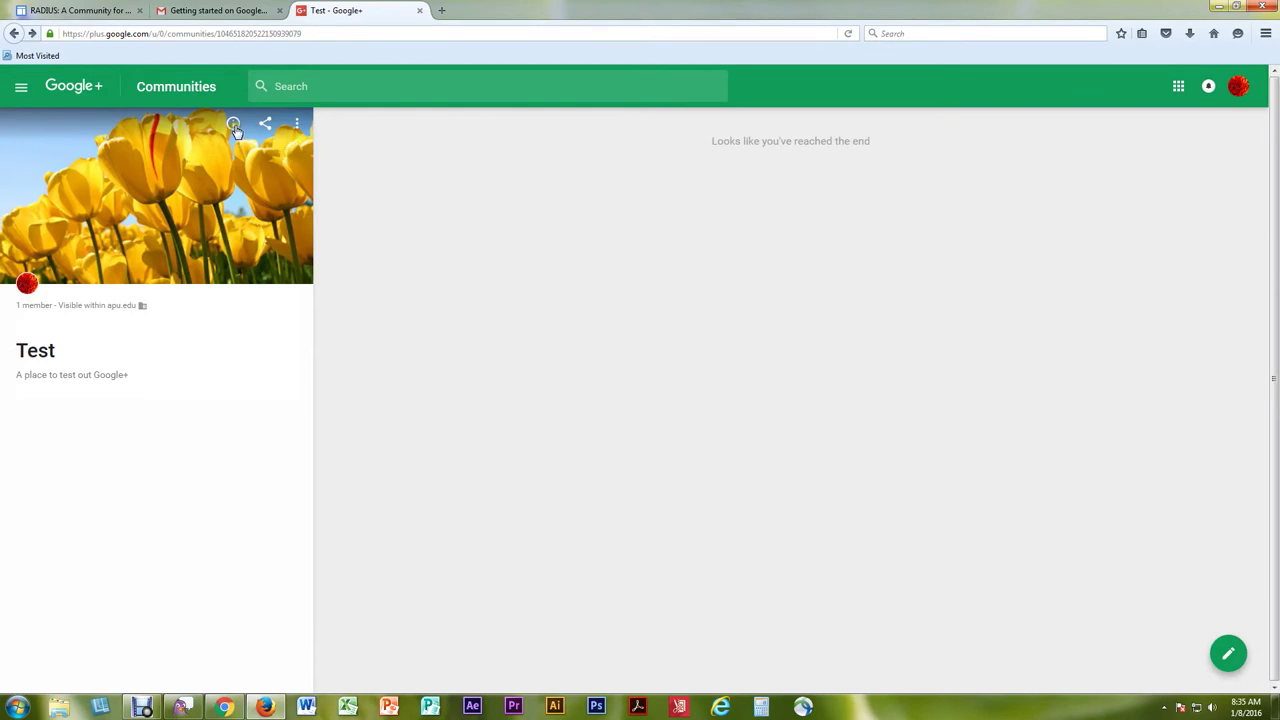
left_click(234, 126)
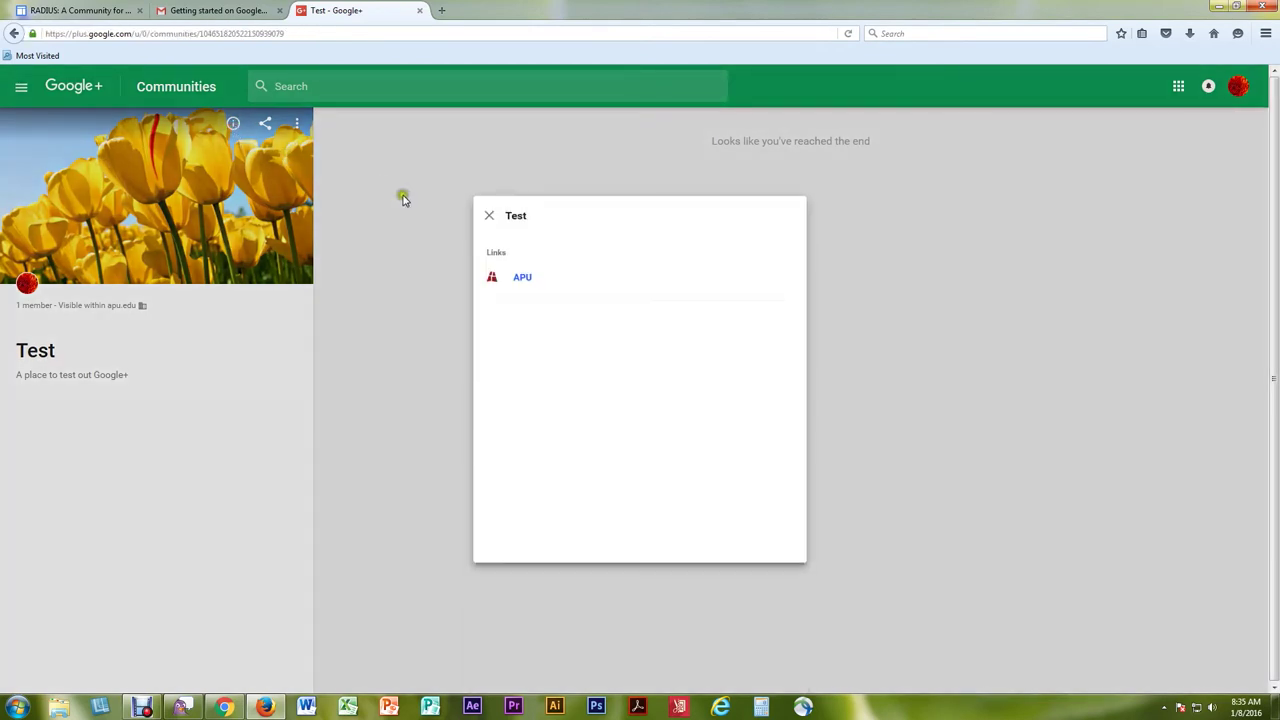
Post the Test community to the Office of Graduate & Professional Student Affairs, found by searching 'gpsa'
left_click(492, 219)
left_click(266, 124)
left_click(305, 189)
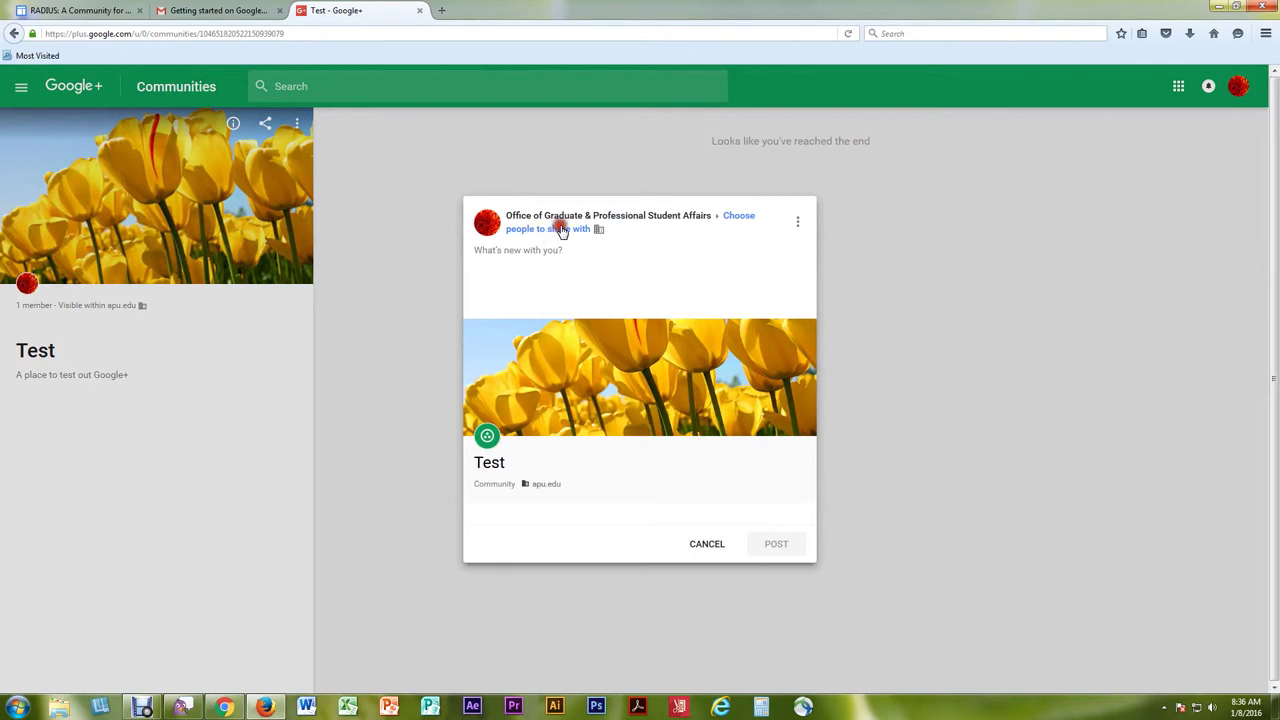
left_click(556, 229)
left_click(546, 388)
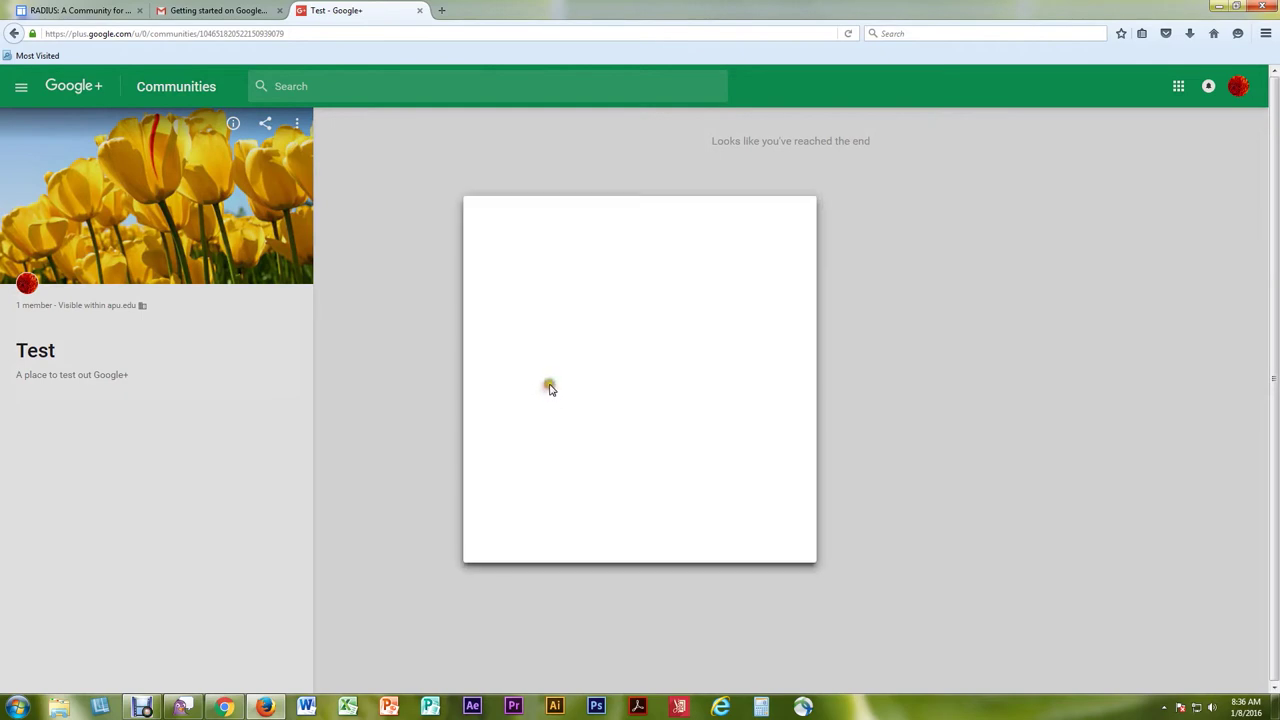
left_click(560, 284)
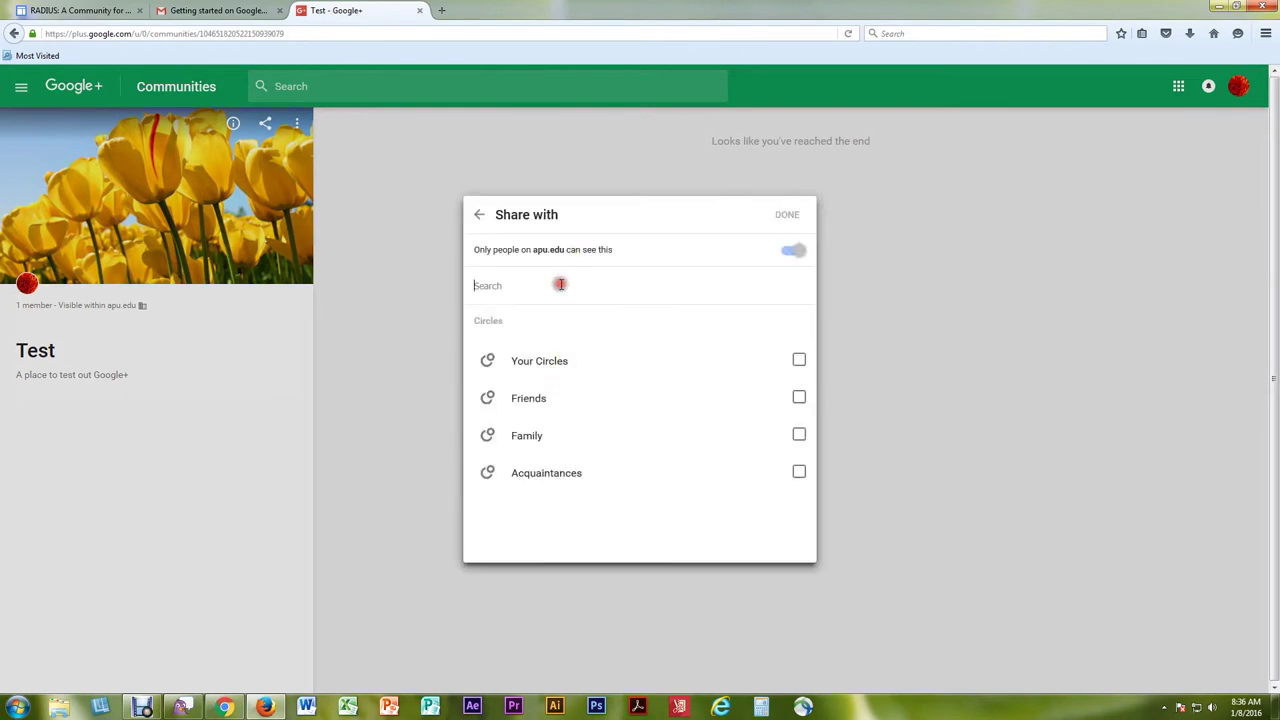
type("gpsa")
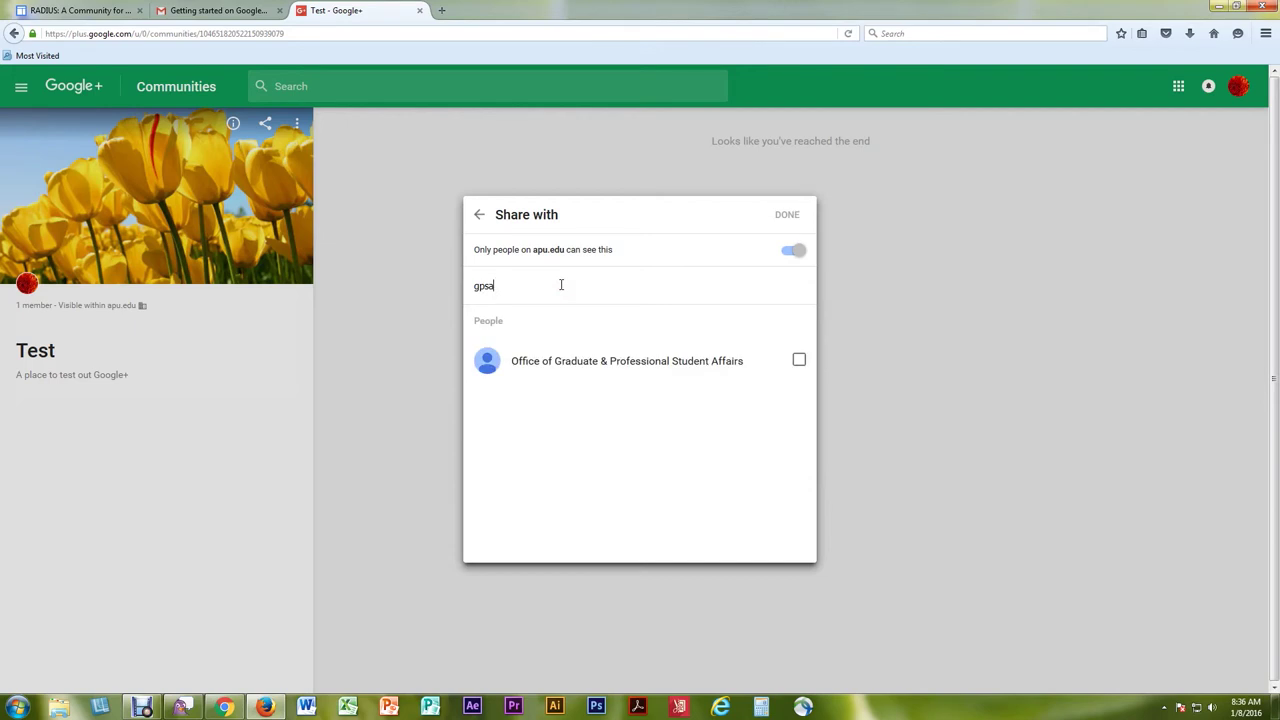
left_click(798, 360)
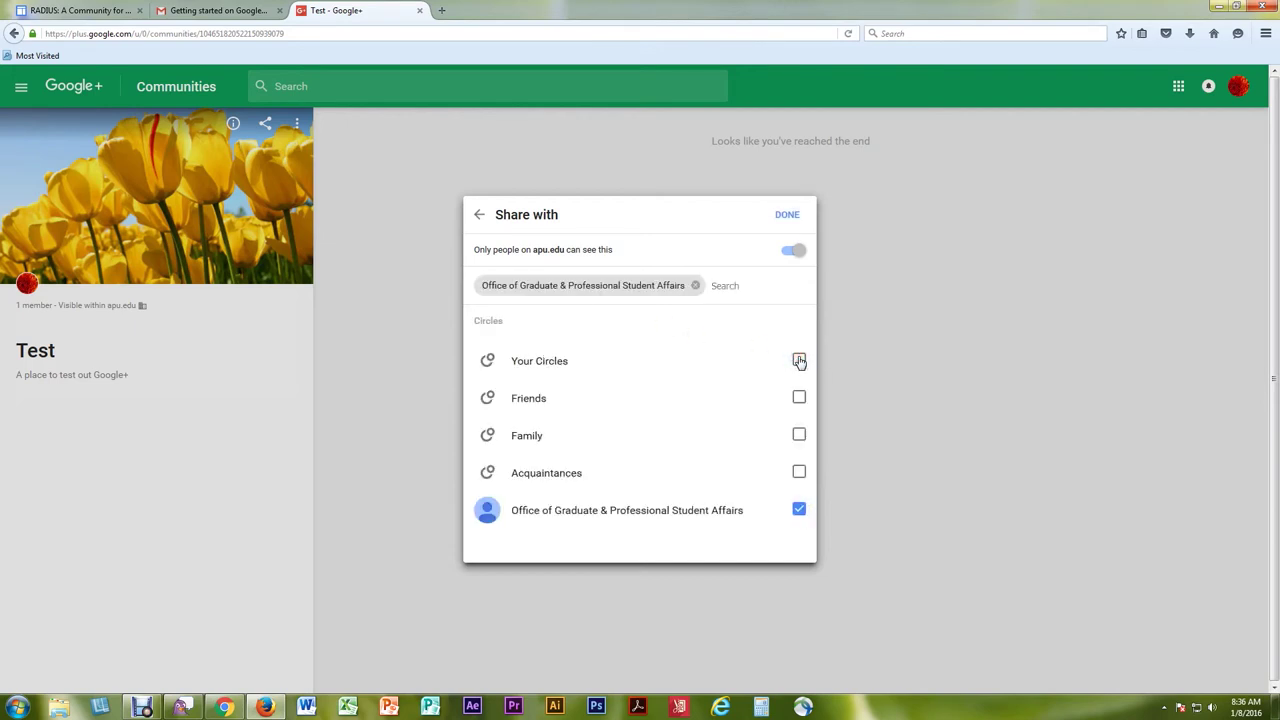
left_click(797, 216)
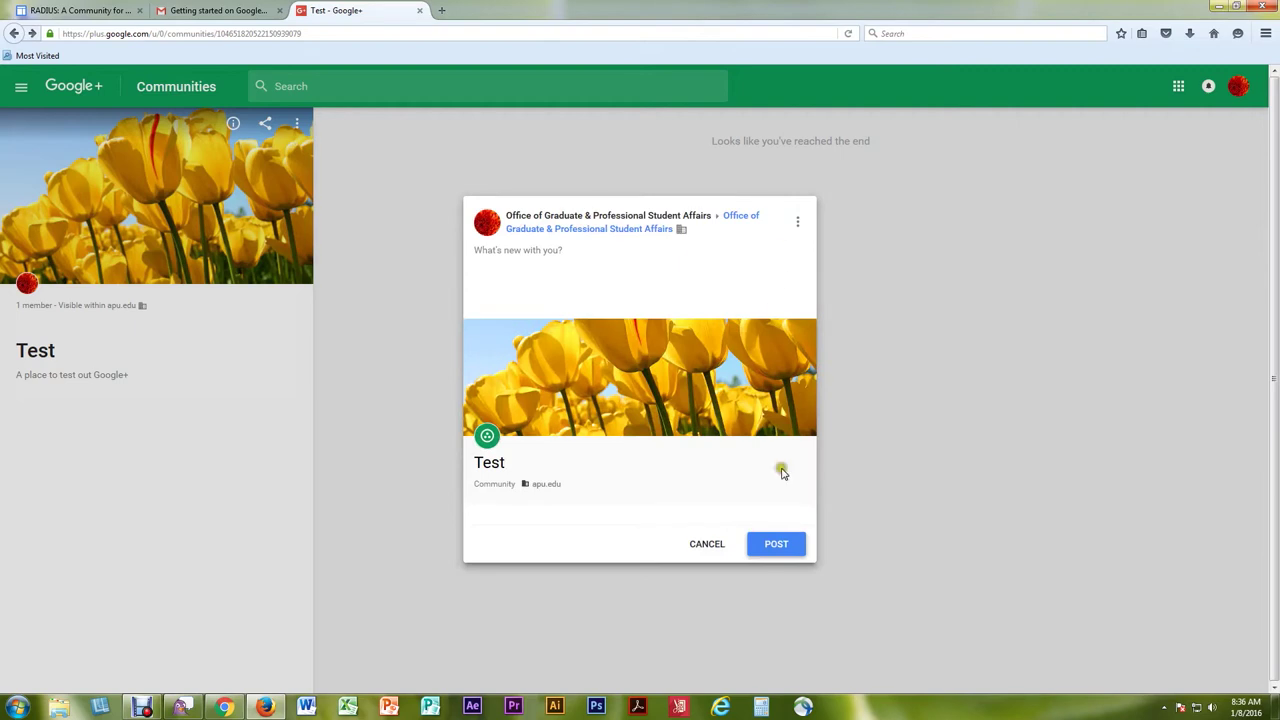
left_click(779, 545)
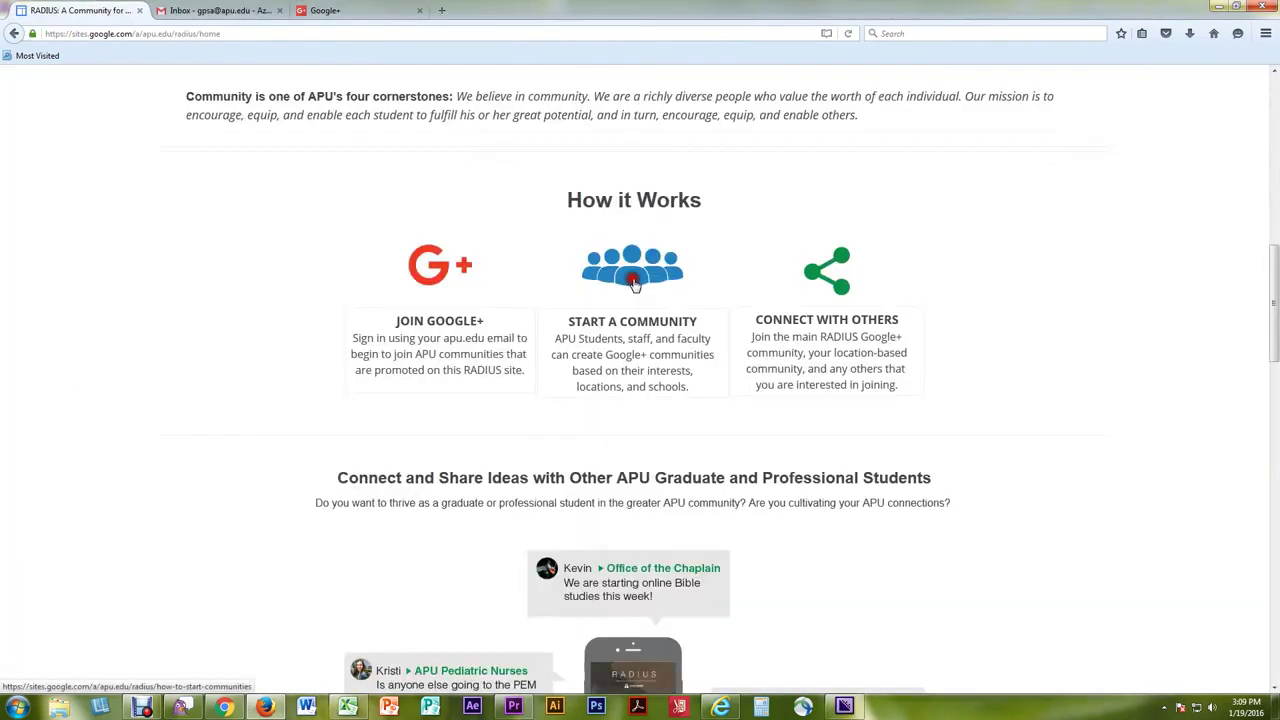
left_click(633, 283)
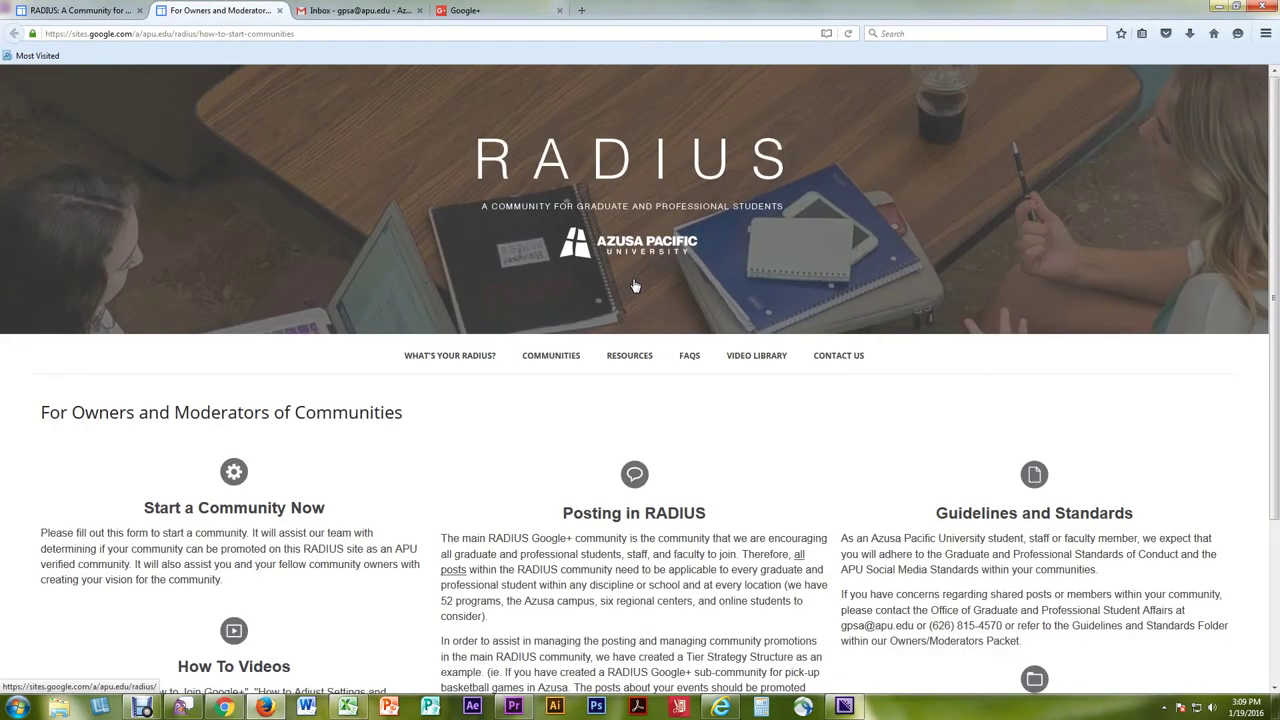
Scroll through and zoom in on the RADIUS Tier Strategy PDF to read the tier criteria
scroll(632, 394, "down", 1)
scroll(632, 394, "down", 3)
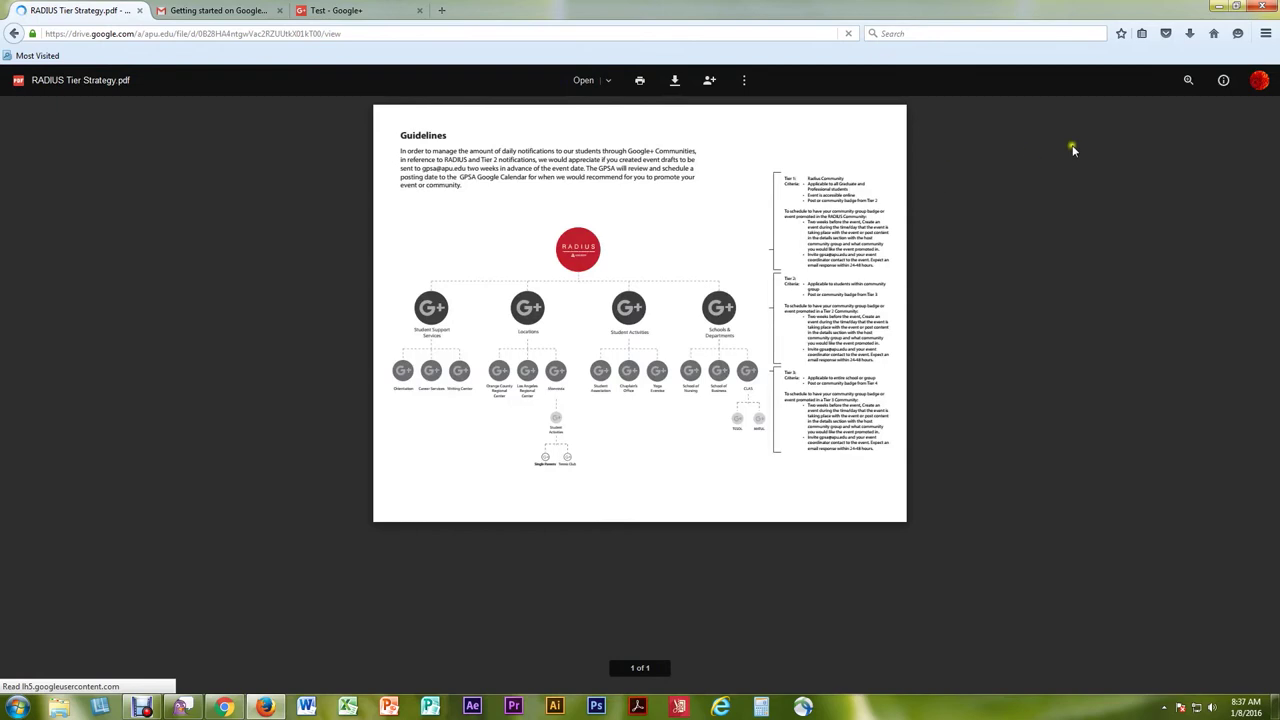
left_click(1189, 81)
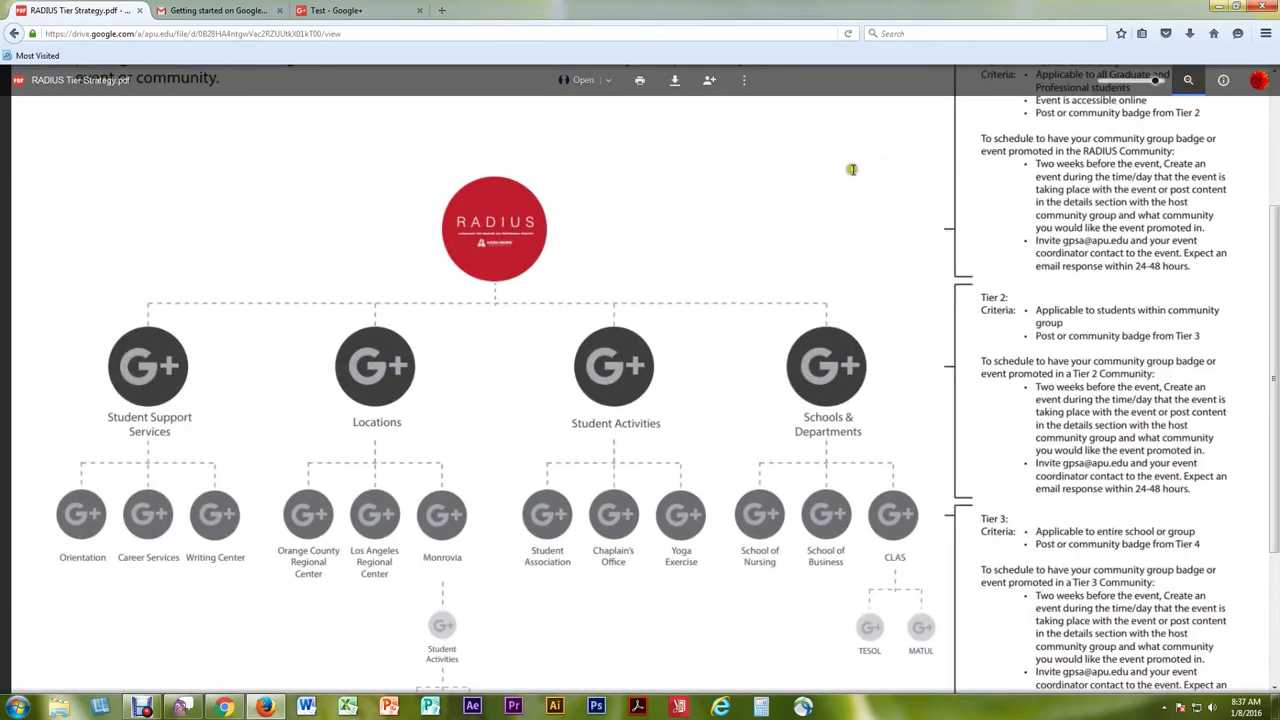
scroll(851, 165, "up", 2)
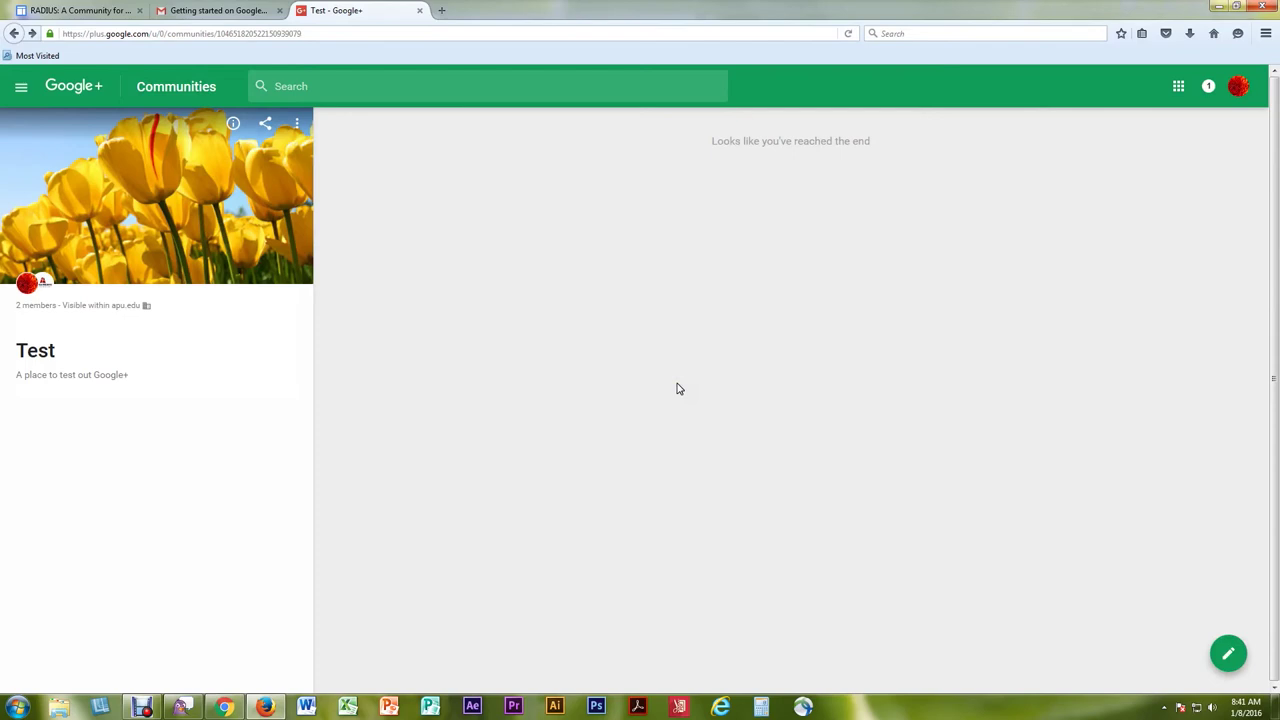
Open Manage members and review the Graduate and Professional Center member's options before closing
left_click(298, 125)
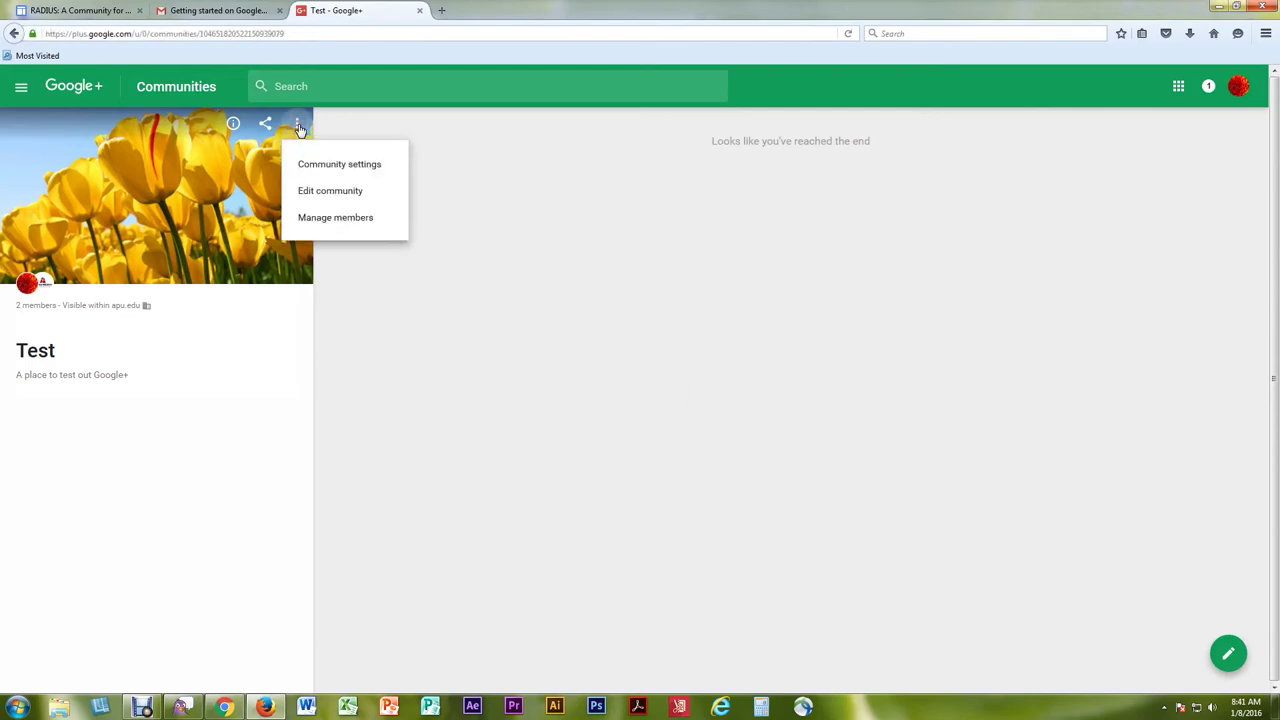
left_click(334, 216)
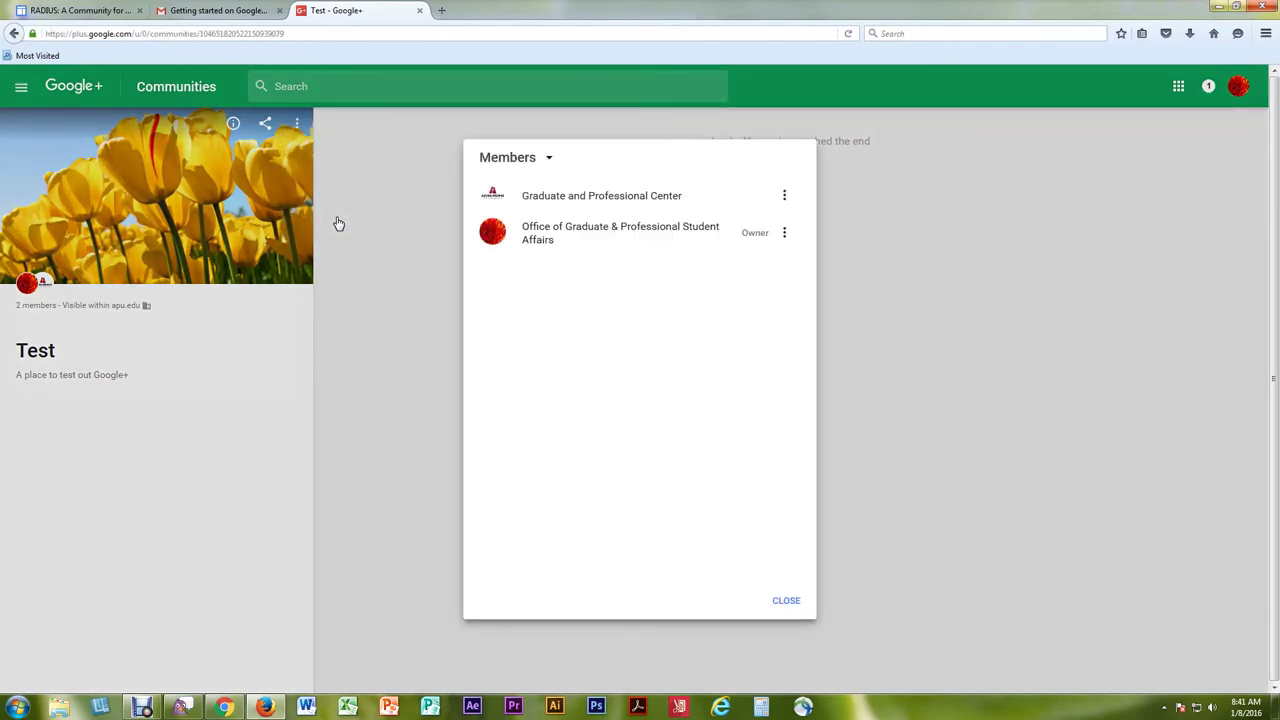
left_click(784, 195)
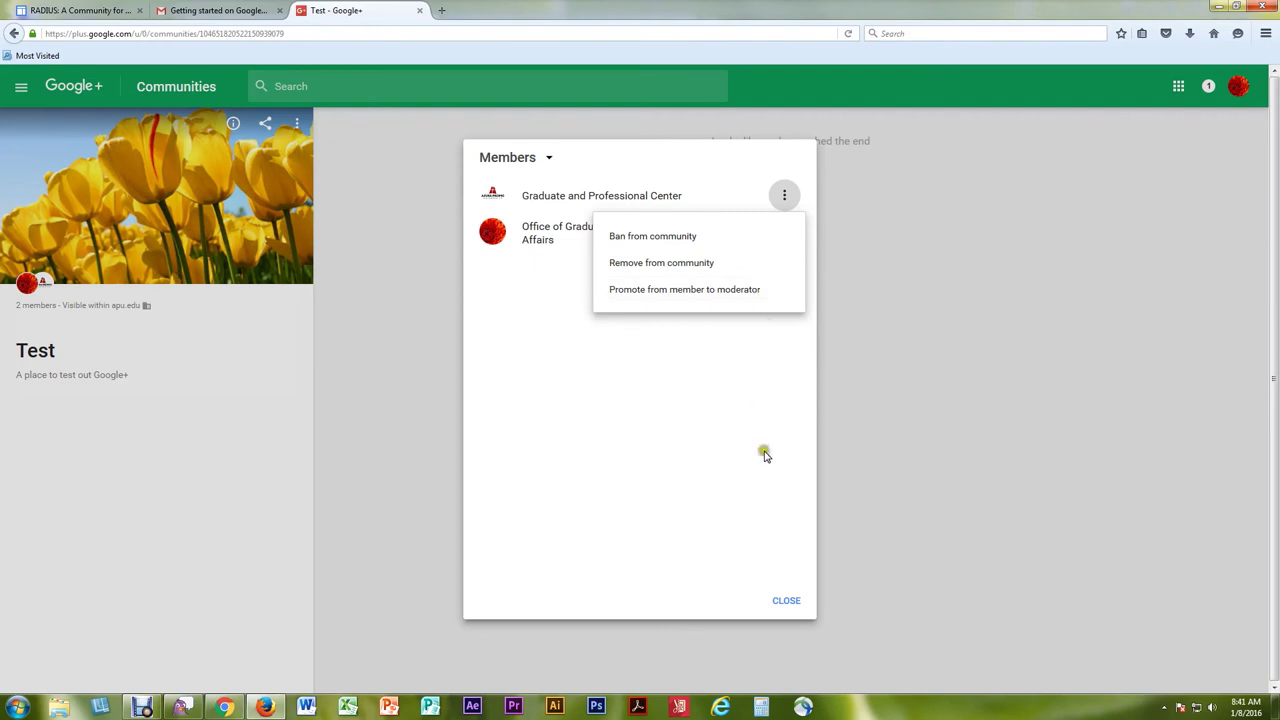
left_click(788, 604)
left_click(788, 604)
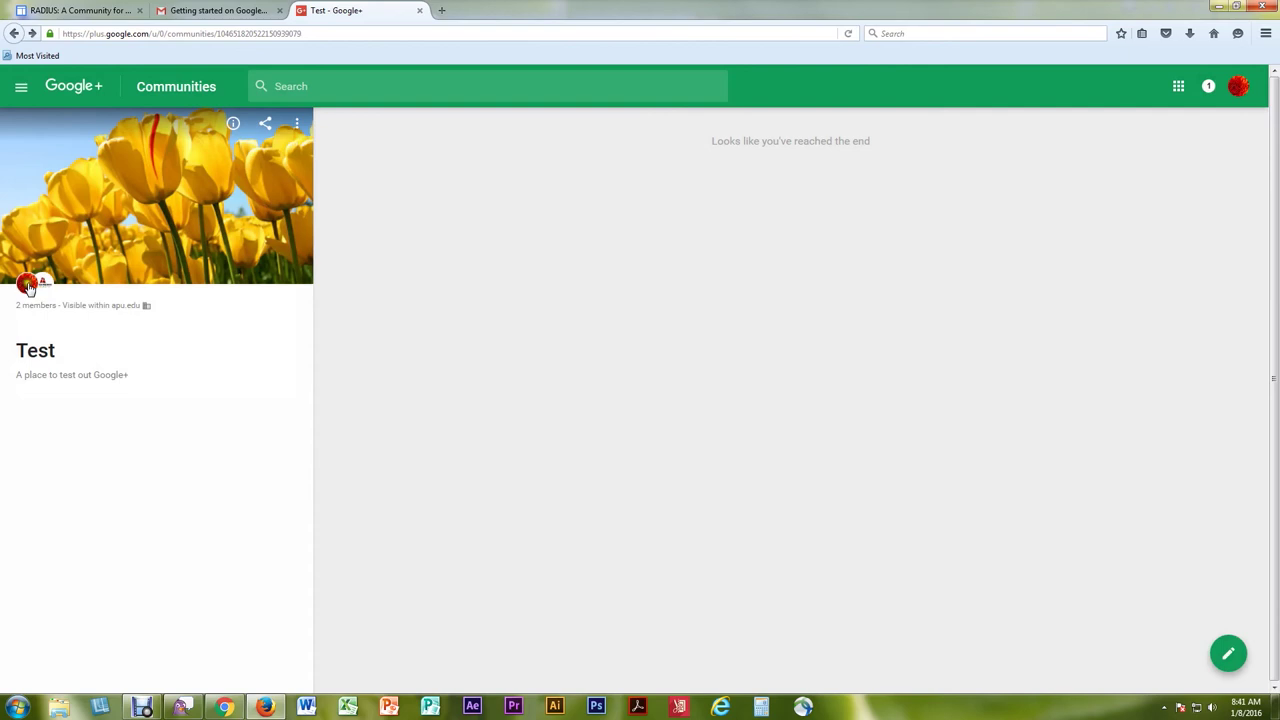
Open the Test community in Edit community mode in the classic layout
left_click(27, 285)
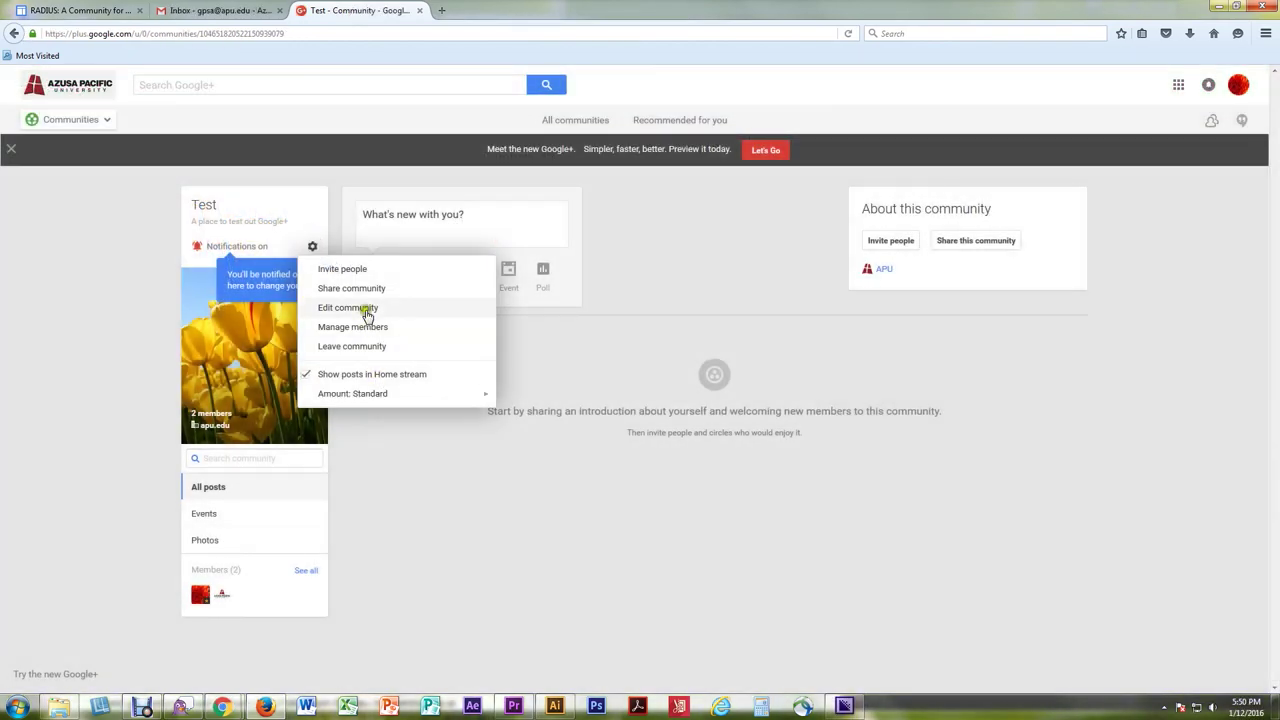
left_click(366, 310)
scroll(297, 420, "down", 3)
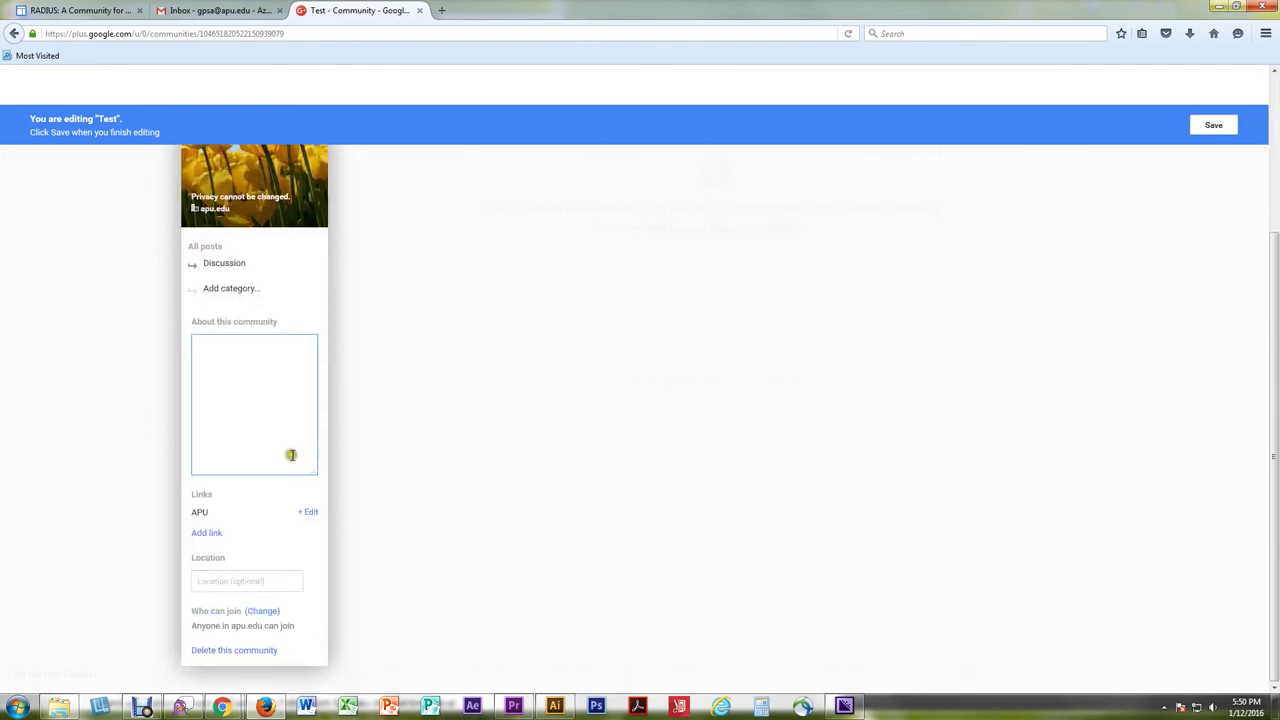